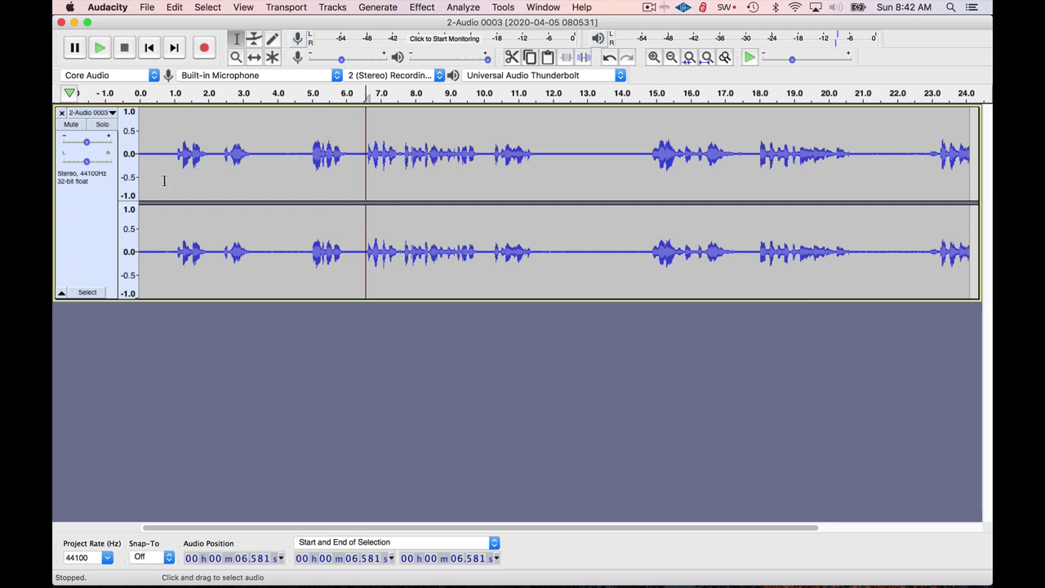
# Step: Play the voice recording from just after the track's start to hear the background noise, and stop playback
pyautogui.click(140, 155)
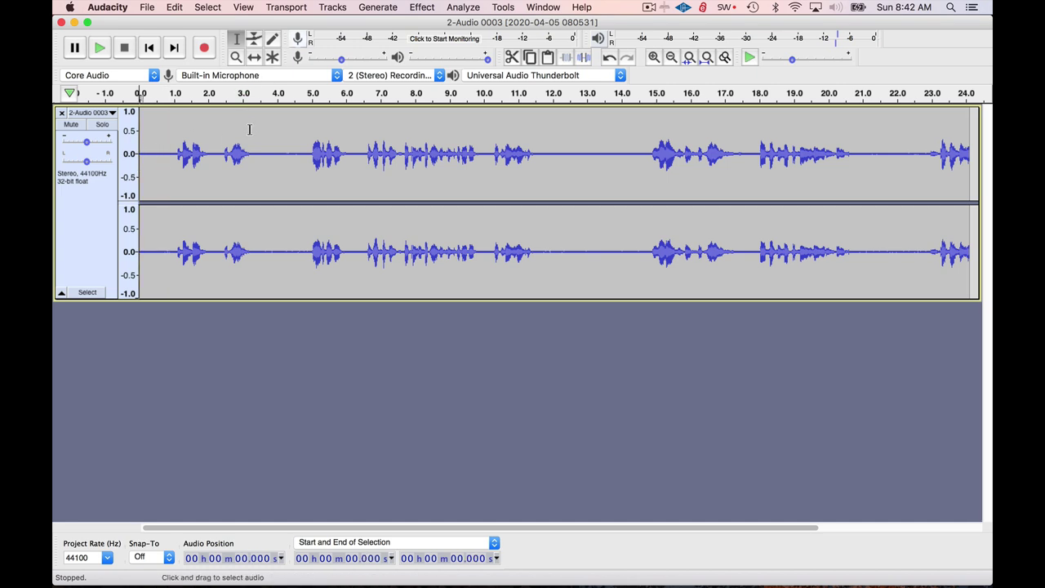
pyautogui.click(146, 143)
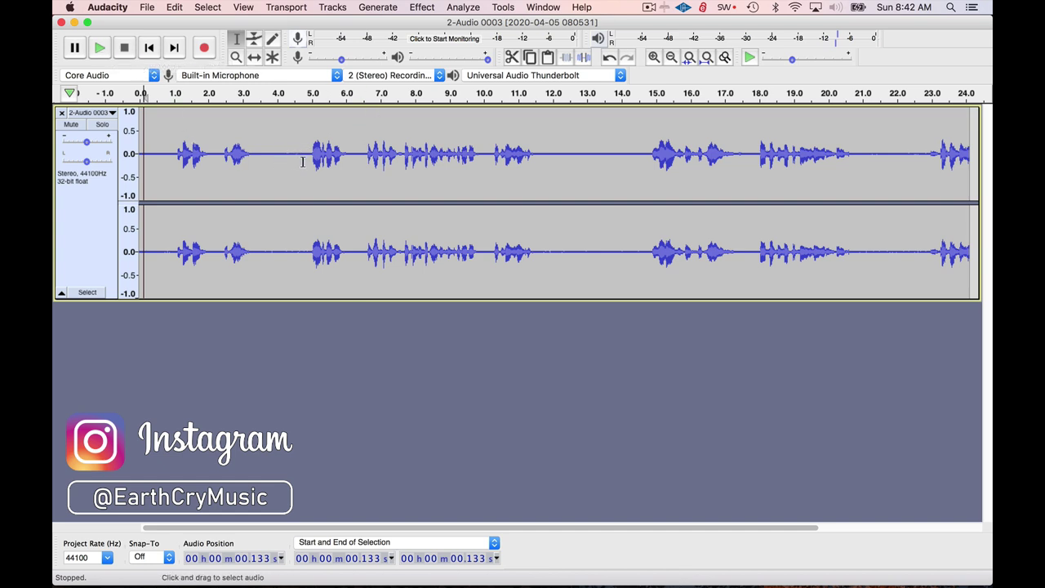
pyautogui.click(98, 49)
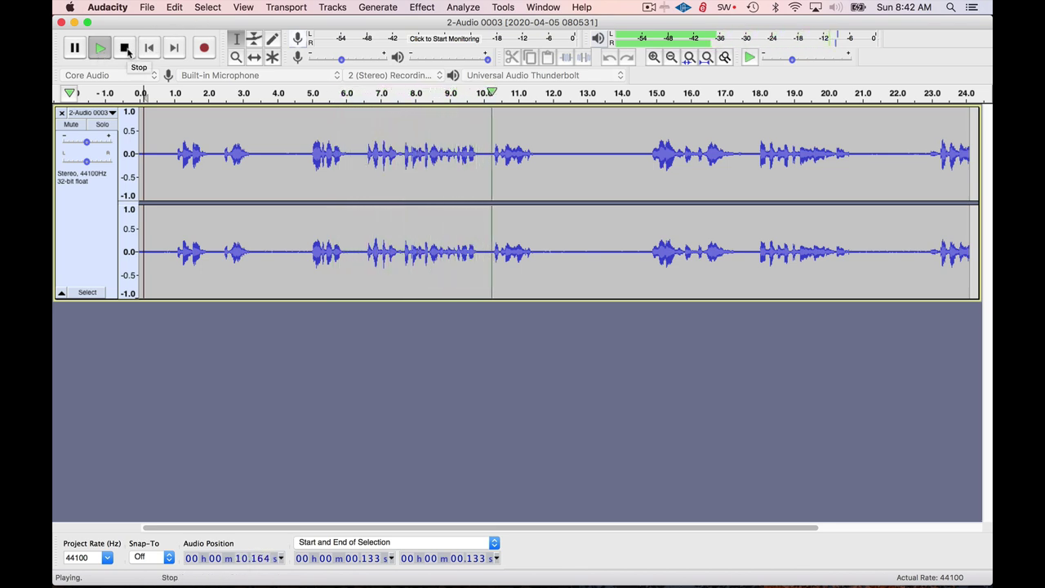
pyautogui.click(125, 48)
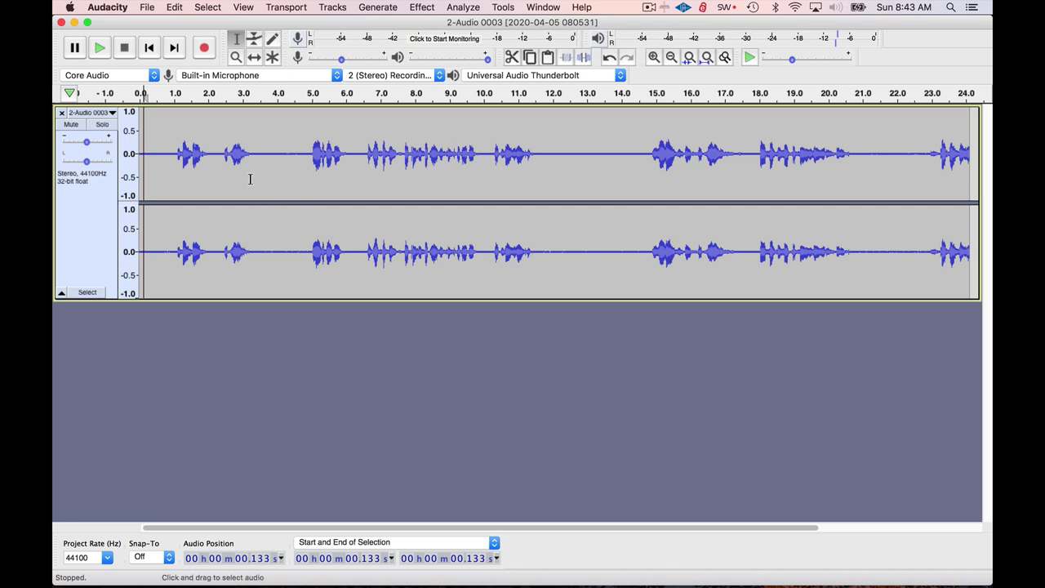
pyautogui.moveTo(544, 175); pyautogui.dragTo(638, 175)
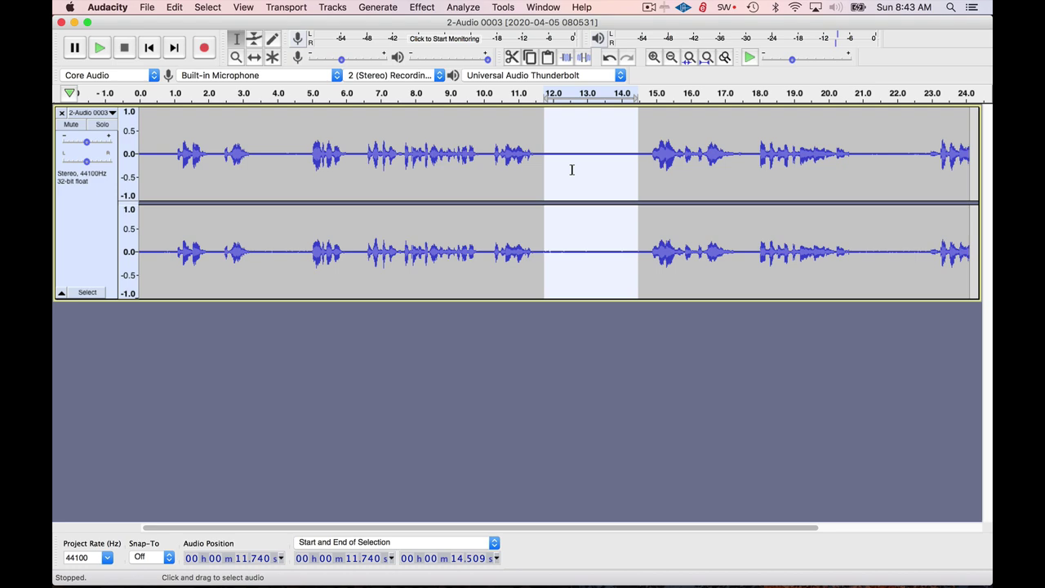
pyautogui.click(422, 7)
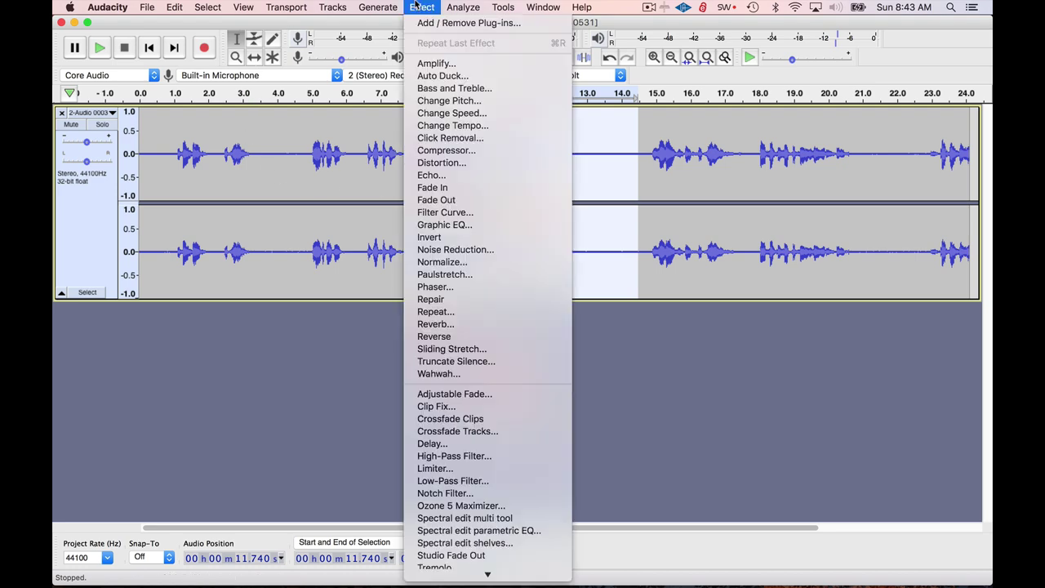
pyautogui.click(422, 7)
pyautogui.click(424, 6)
pyautogui.click(490, 249)
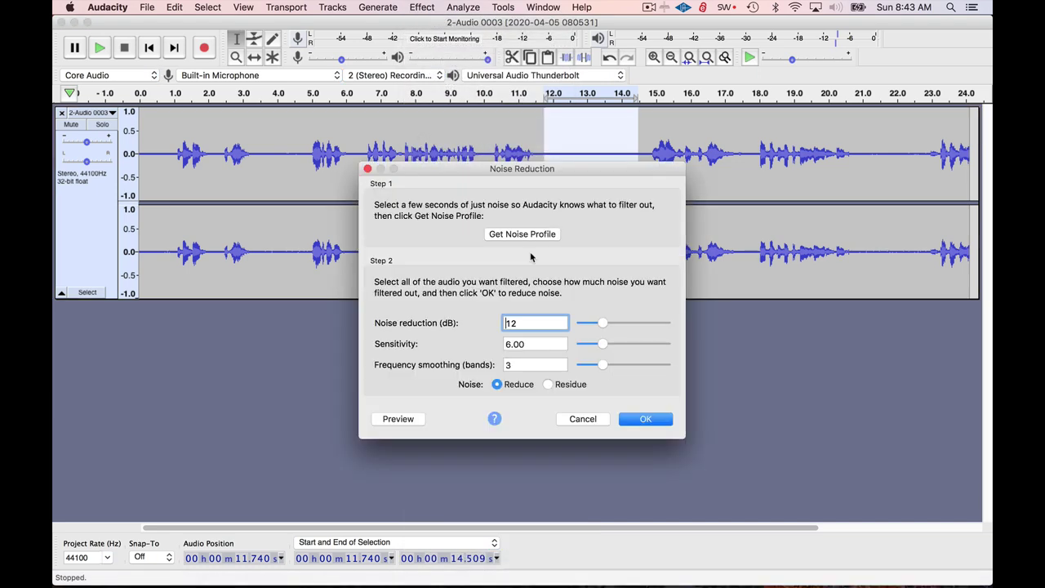
pyautogui.moveTo(505, 170); pyautogui.dragTo(316, 171)
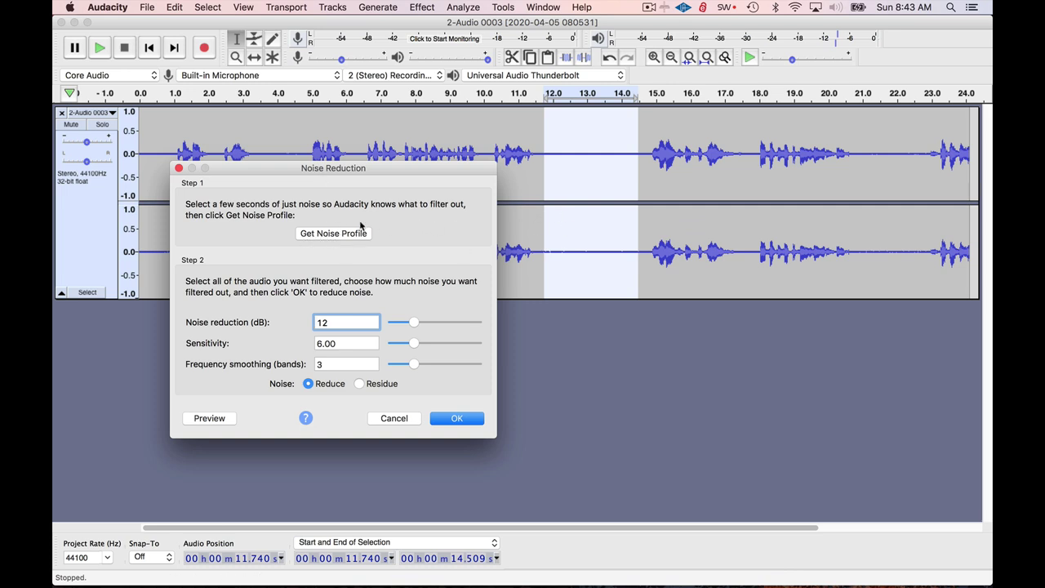
pyautogui.click(393, 418)
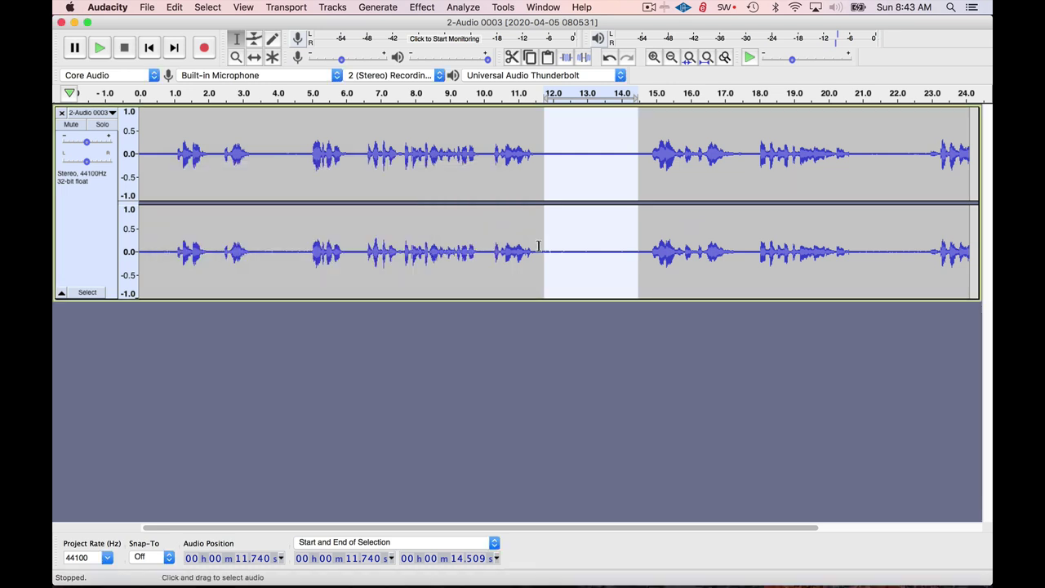
# Step: Listen to the speech-free gaps starting at about 11.8 s and about 3.4 s to compare their background noise
pyautogui.click(542, 241)
pyautogui.click(546, 219)
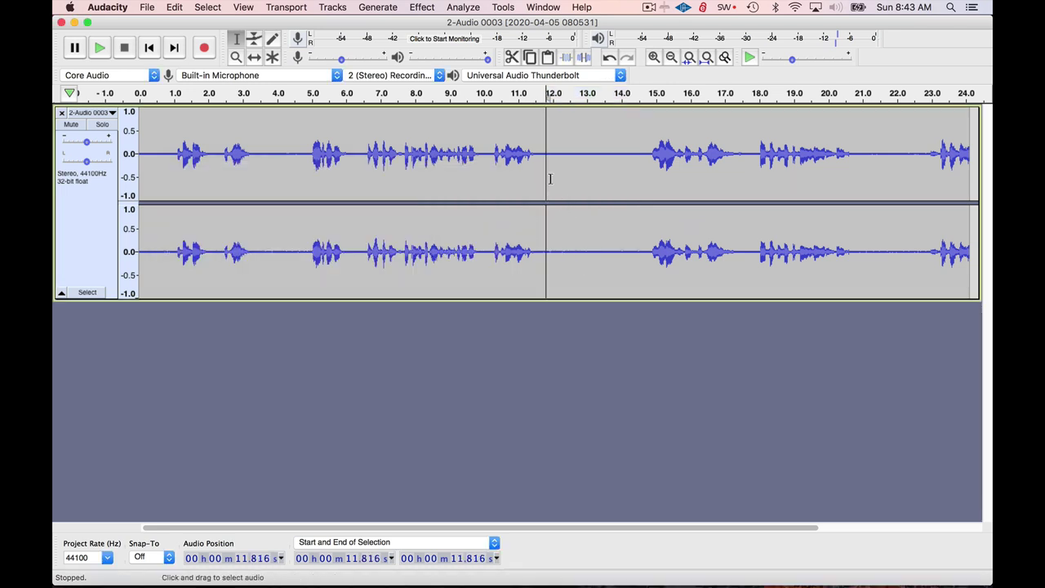
pyautogui.press('space')
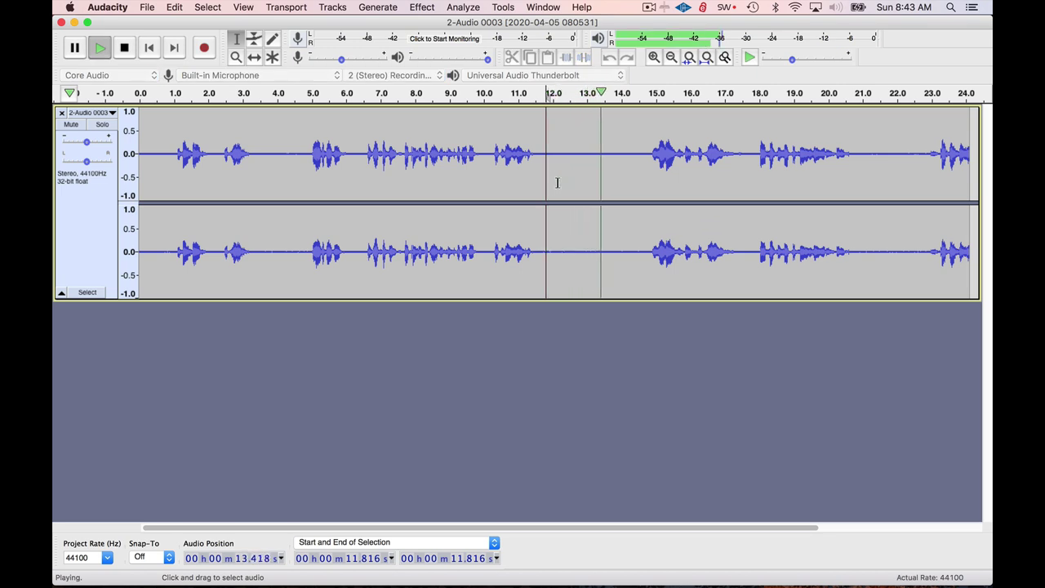
pyautogui.press('space')
pyautogui.click(256, 182)
pyautogui.press('space')
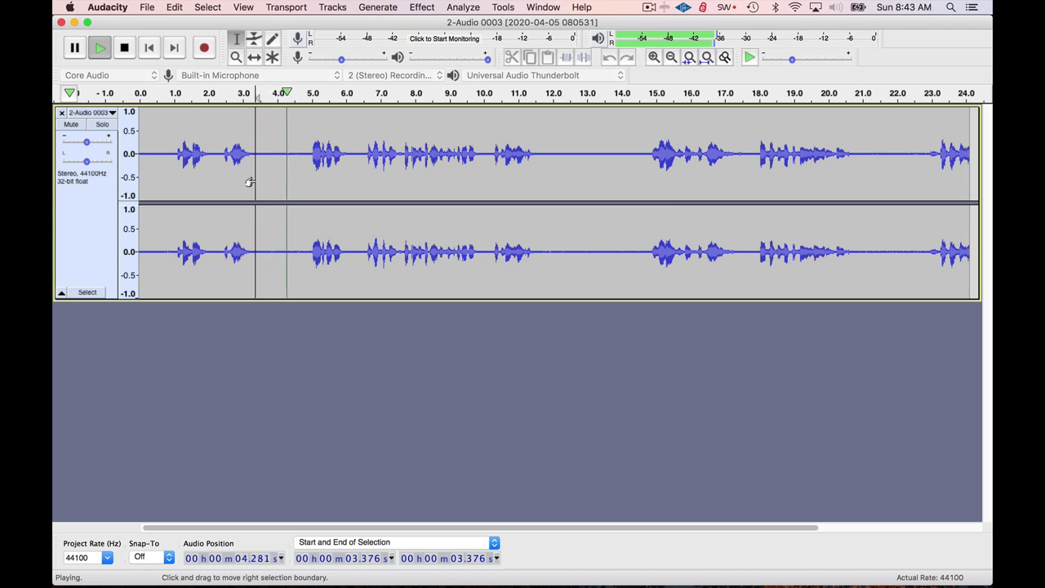
pyautogui.press('space')
# Step: Select the noise-only gap from about 3.38 s to 4.38 s and capture it as the Noise Reduction noise profile
pyautogui.moveTo(254, 180); pyautogui.dragTo(289, 180)
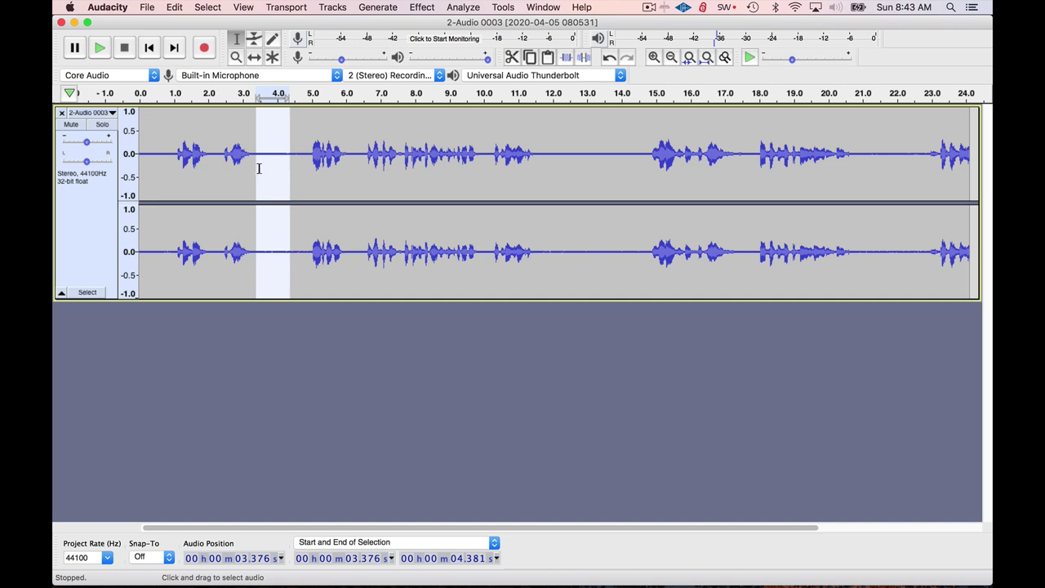
pyautogui.click(421, 7)
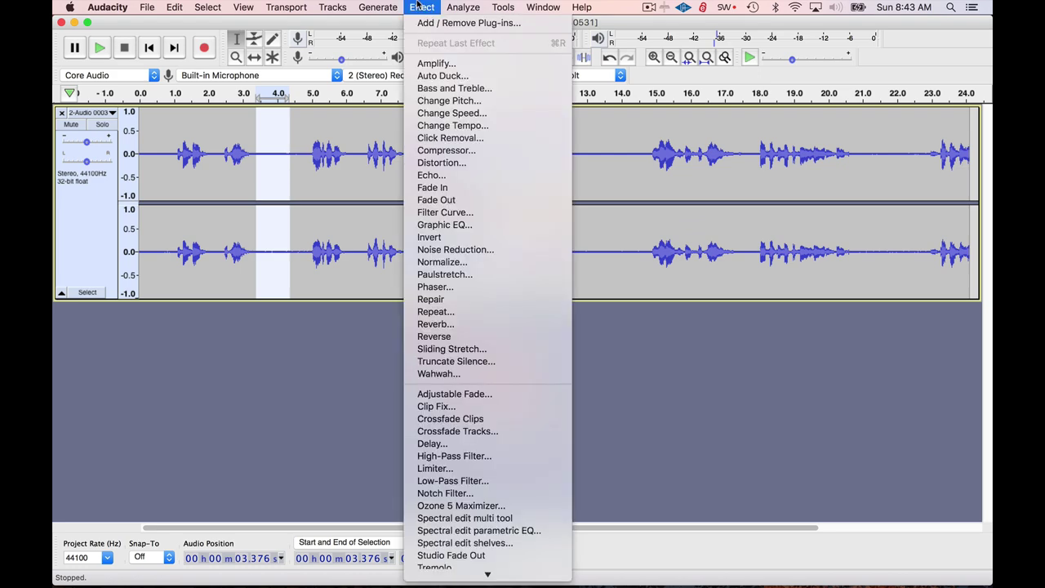
pyautogui.click(442, 249)
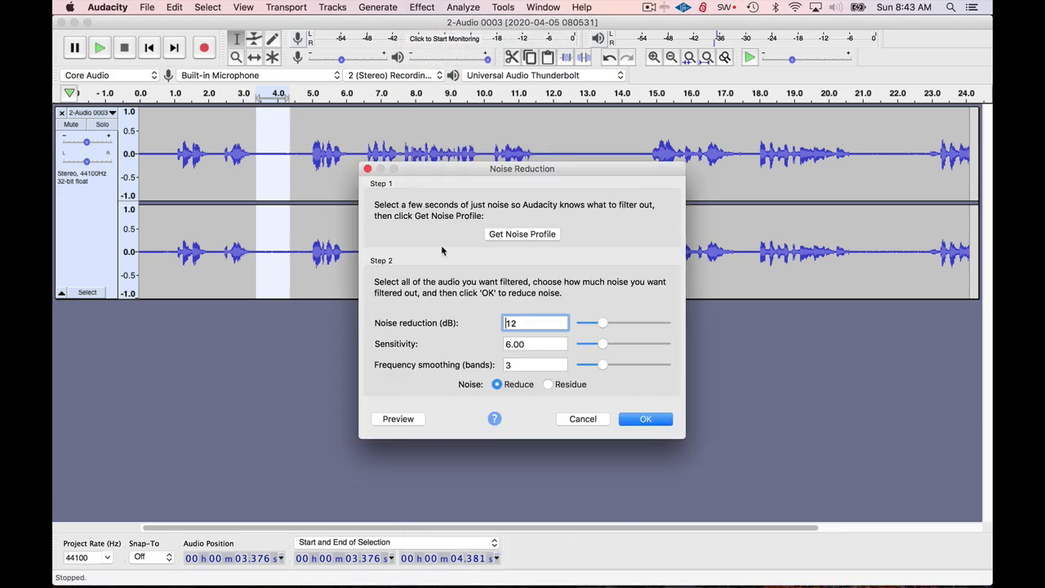
pyautogui.click(521, 234)
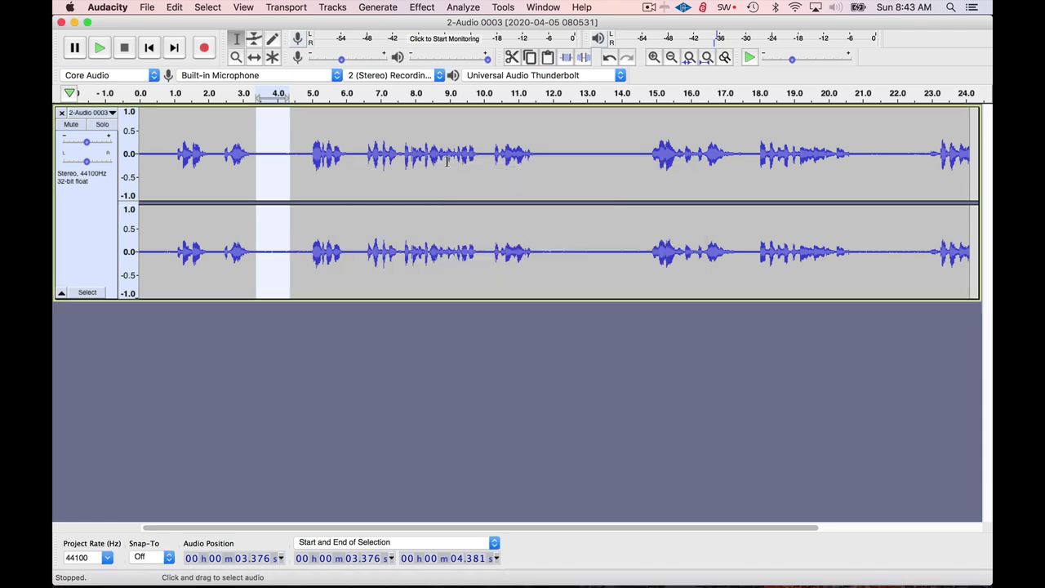
# Step: Select the speech passage from about 4.9 s to 11.8 s and preview Noise Reduction on it with the default settings
pyautogui.click(356, 196)
pyautogui.moveTo(307, 188); pyautogui.dragTo(544, 195)
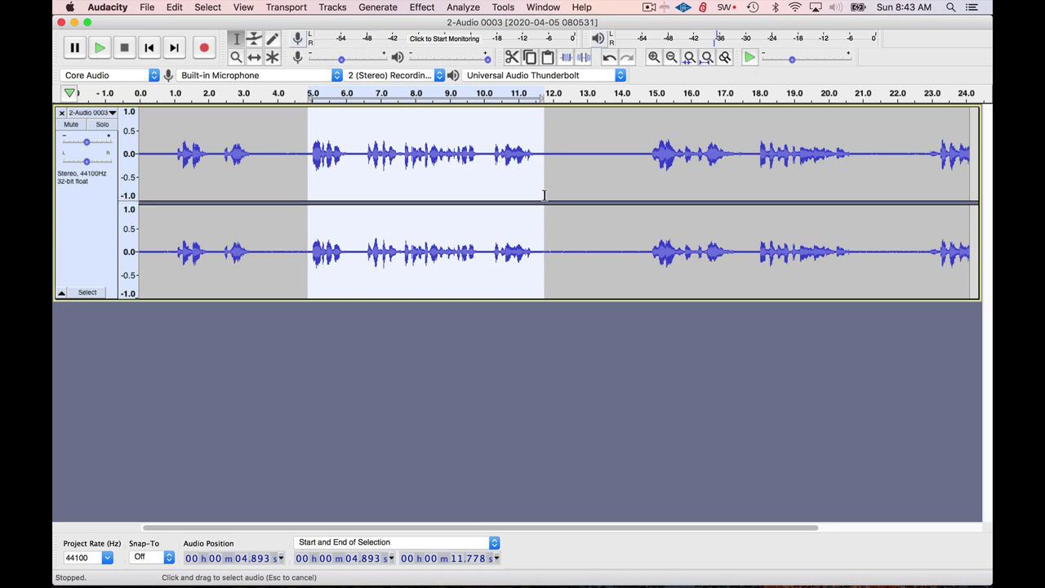
pyautogui.click(417, 7)
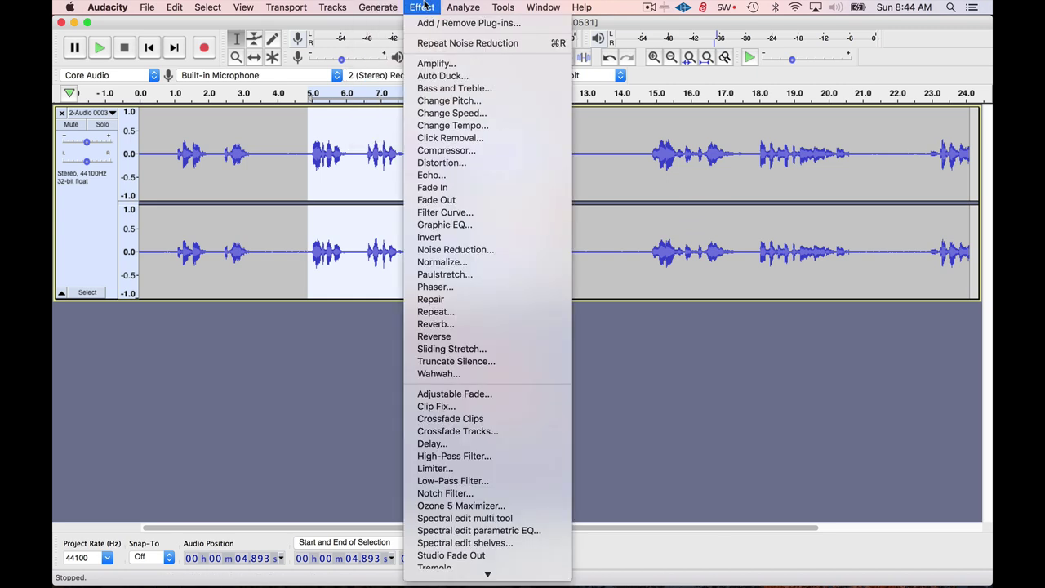
pyautogui.click(455, 250)
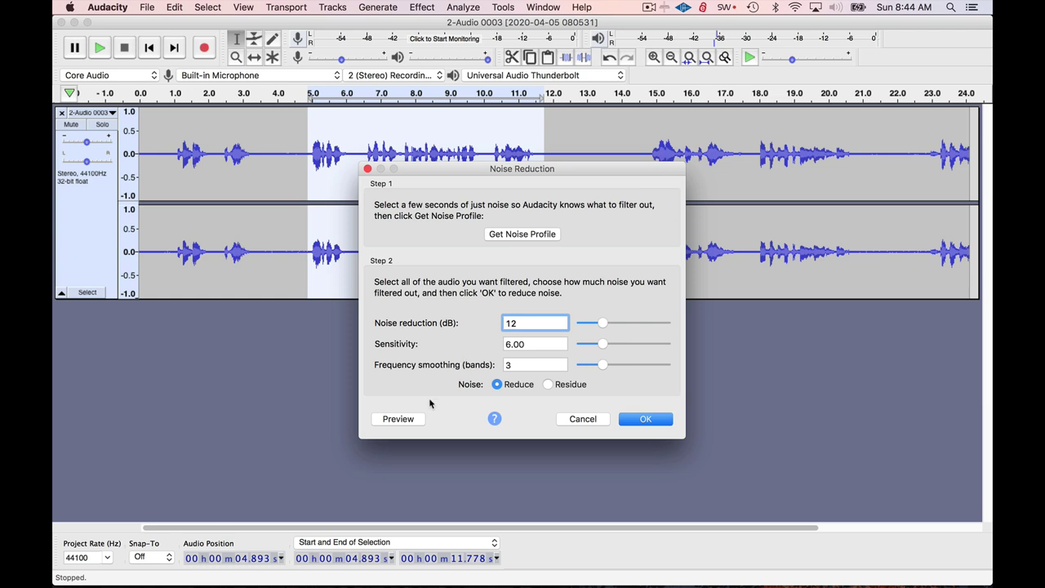
pyautogui.click(392, 419)
# Step: Raise the noise reduction amount to 30 dB and preview the effect on the selected speech
pyautogui.moveTo(615, 324); pyautogui.dragTo(629, 325)
pyautogui.click(392, 420)
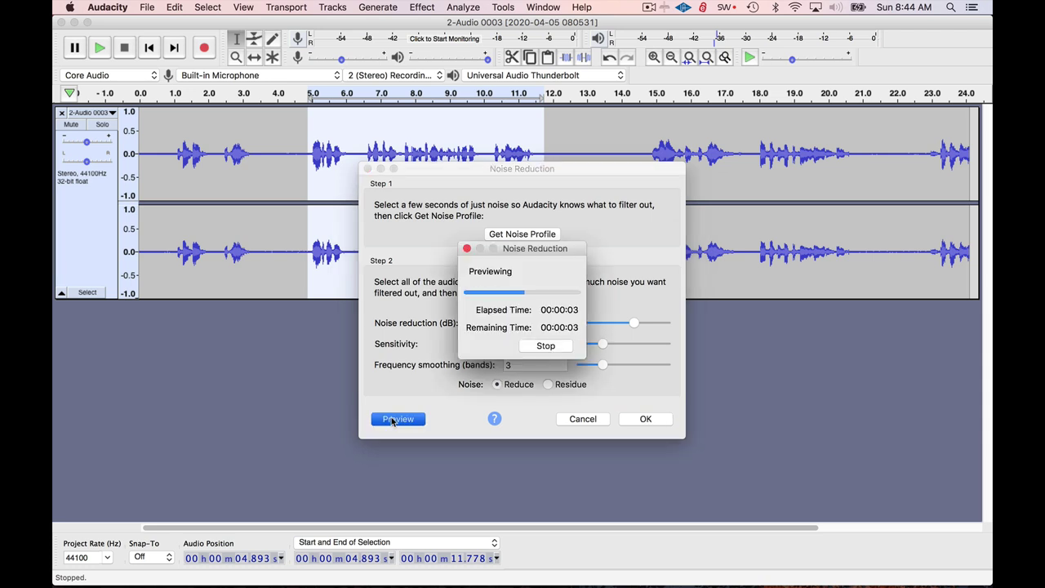
pyautogui.click(545, 347)
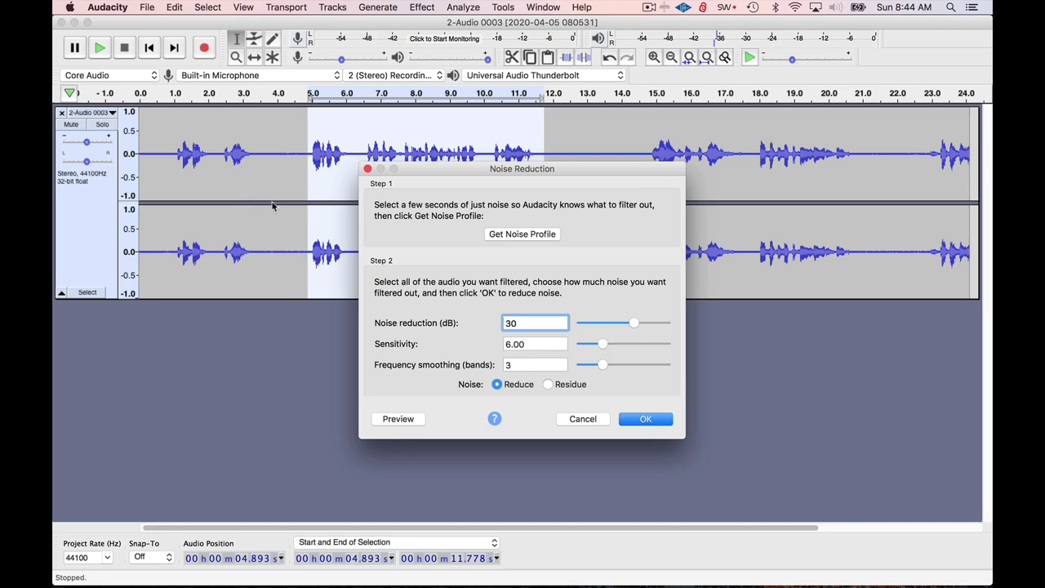
# Step: Lower the noise reduction sensitivity to 1.00 and preview the effect on the selected speech
pyautogui.moveTo(445, 174); pyautogui.dragTo(562, 185)
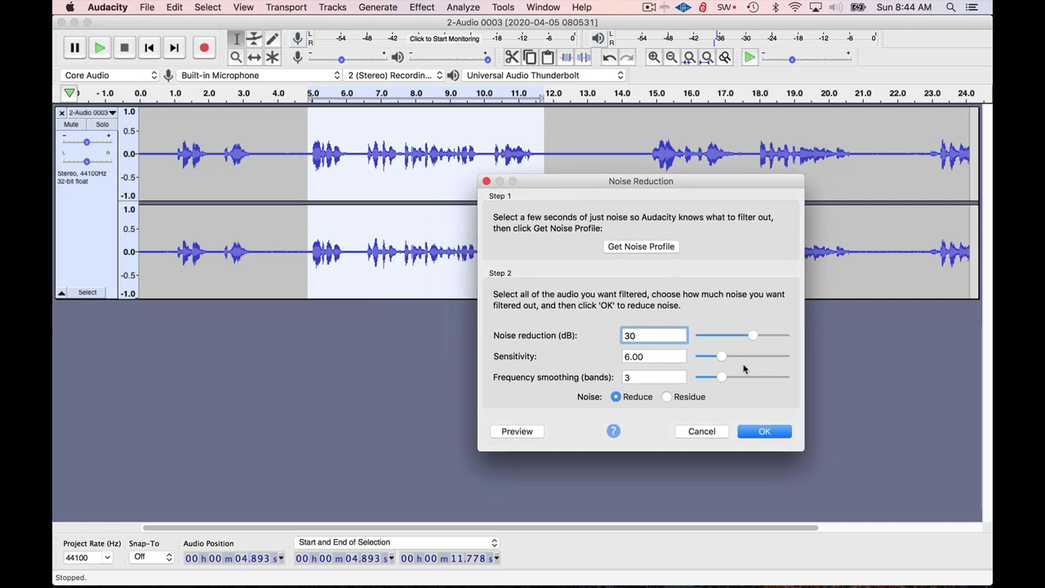
pyautogui.moveTo(720, 360); pyautogui.dragTo(705, 361)
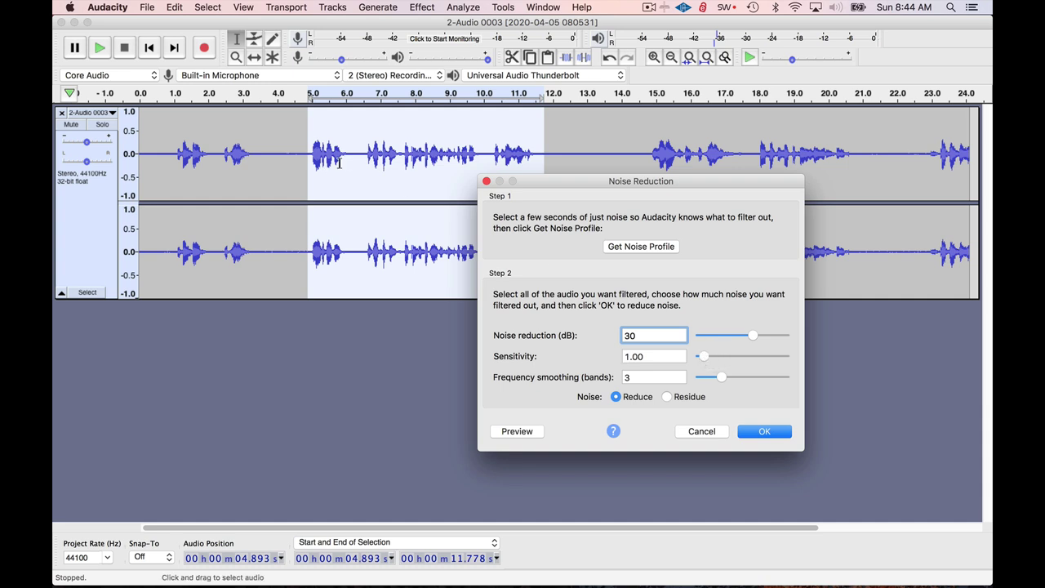
pyautogui.moveTo(626, 185); pyautogui.dragTo(584, 169)
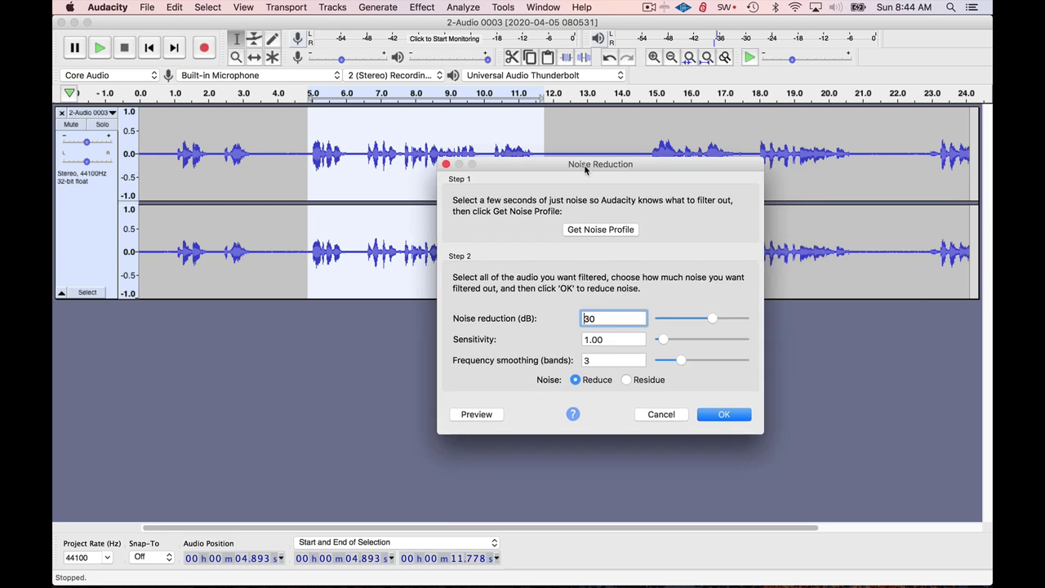
pyautogui.click(471, 415)
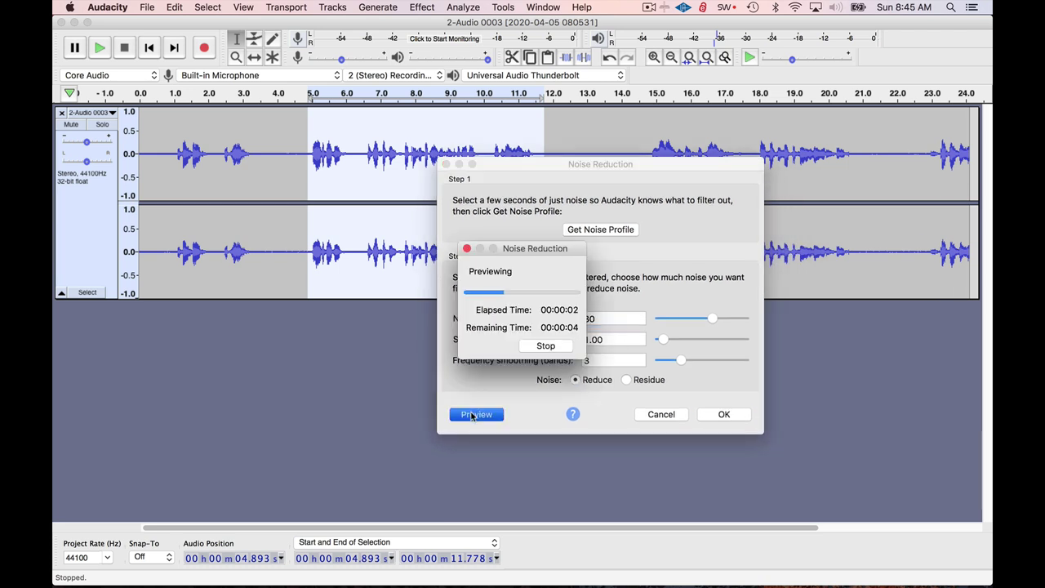
pyautogui.click(543, 346)
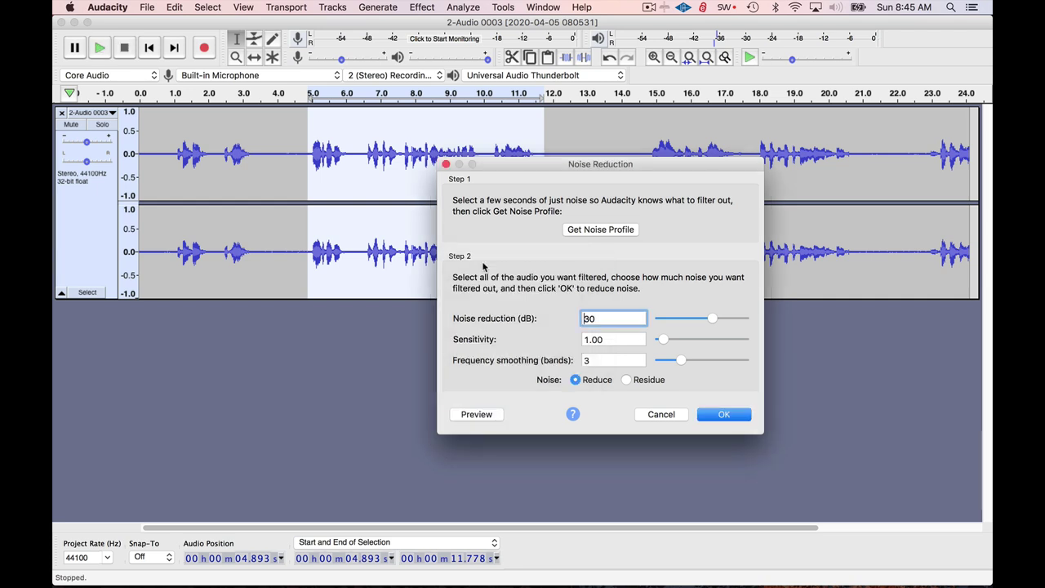
# Step: Raise the noise reduction sensitivity to 8.00 and preview the effect on the selected speech
pyautogui.moveTo(662, 339)
pyautogui.mouseDown()
pyautogui.moveTo(696, 339)
pyautogui.moveTo(662, 339)
pyautogui.mouseUp()
pyautogui.moveTo(662, 338); pyautogui.dragTo(688, 342)
pyautogui.click(472, 417)
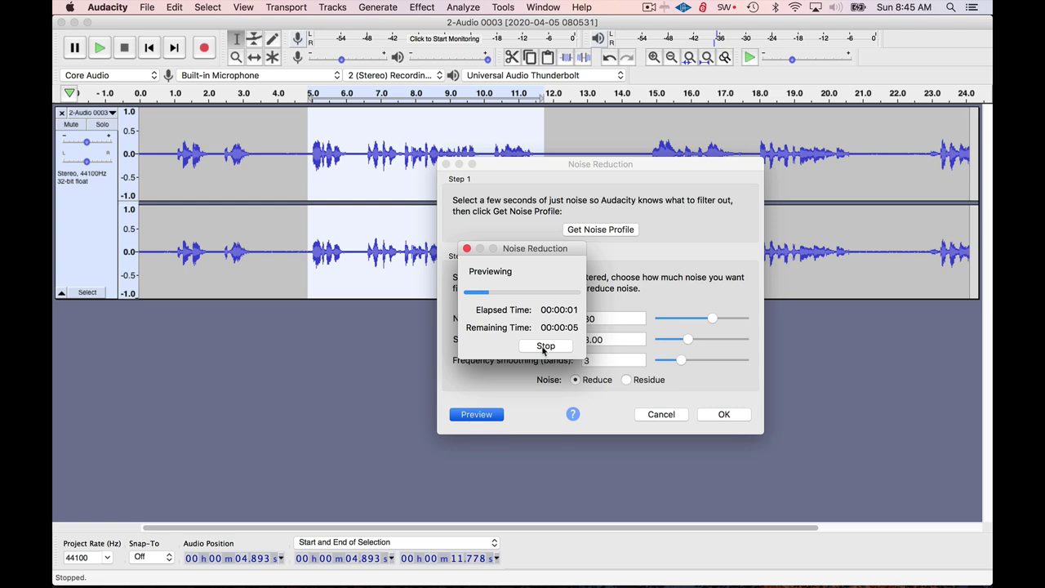
pyautogui.click(545, 346)
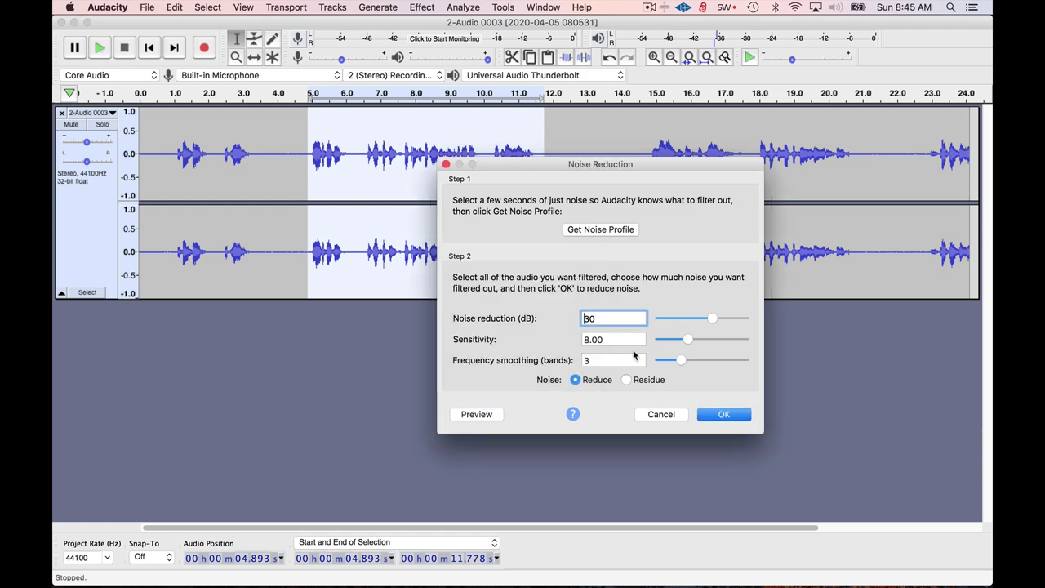
# Step: Set frequency smoothing to 8 bands and preview the effect on the selected speech
pyautogui.moveTo(683, 362); pyautogui.dragTo(716, 362)
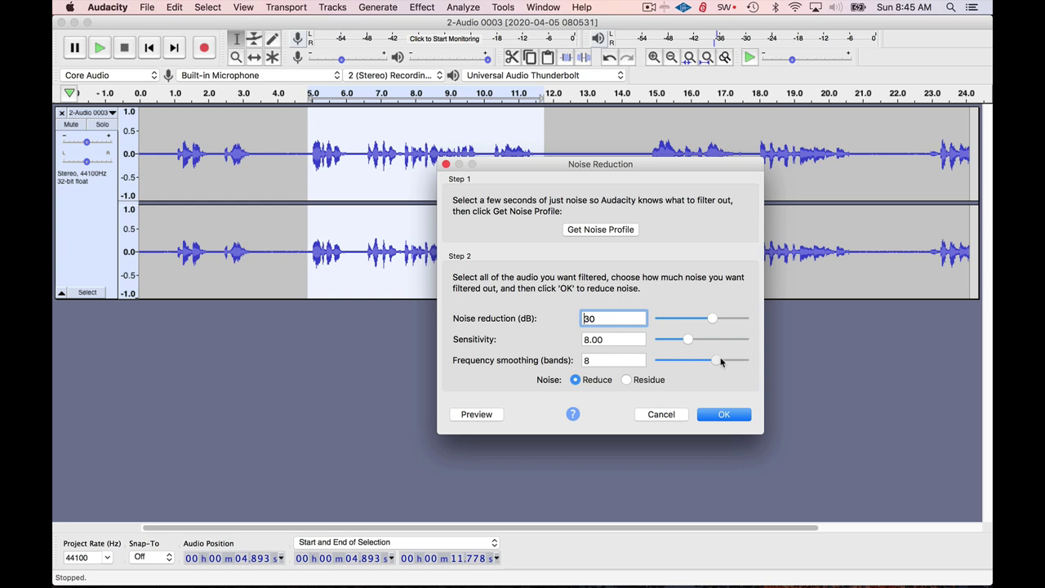
pyautogui.click(481, 414)
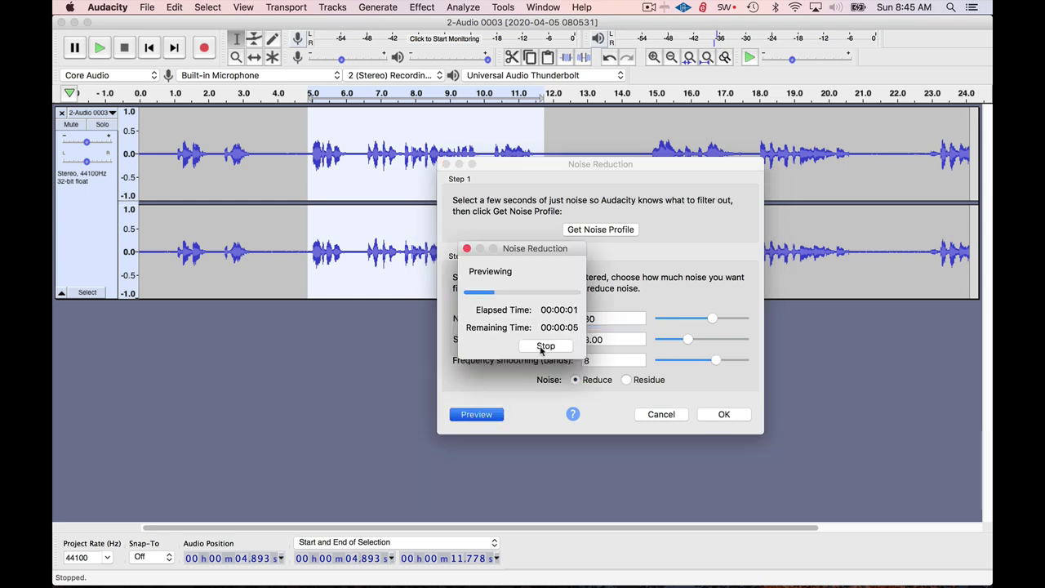
pyautogui.click(543, 347)
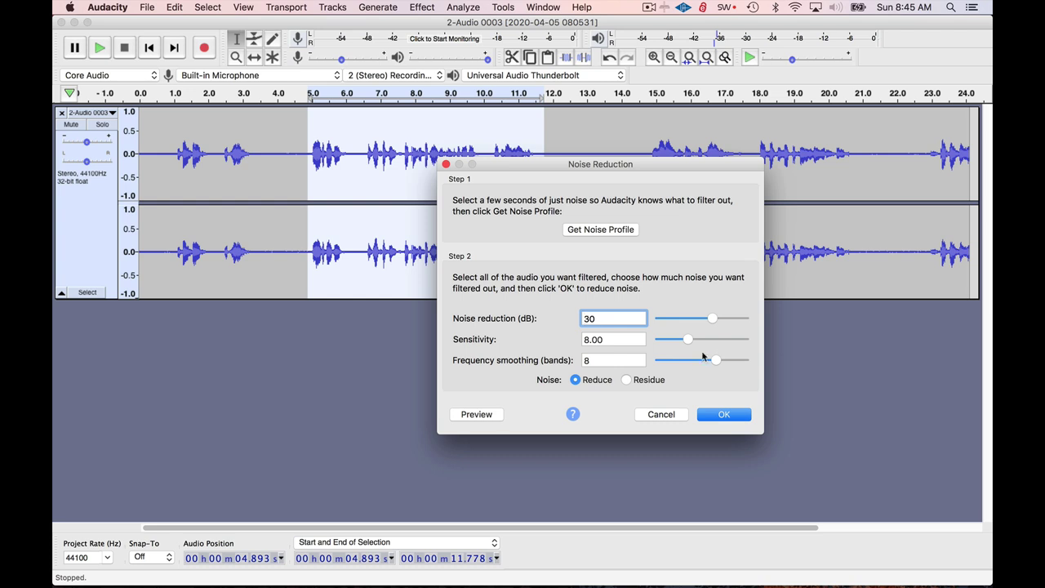
# Step: Set frequency smoothing to 12 bands and preview the effect on the selected speech
pyautogui.moveTo(716, 361); pyautogui.dragTo(746, 362)
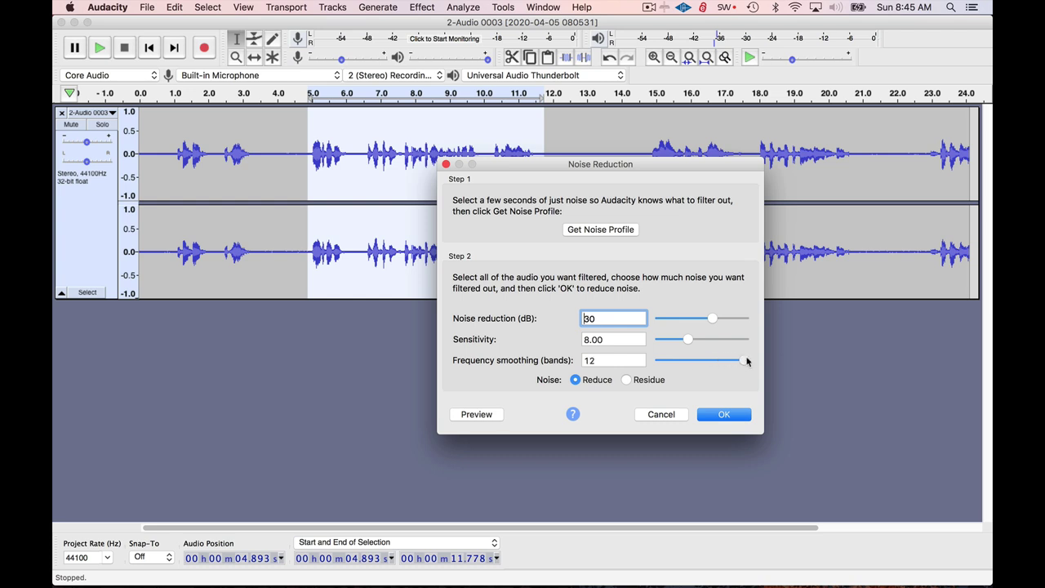
pyautogui.click(492, 420)
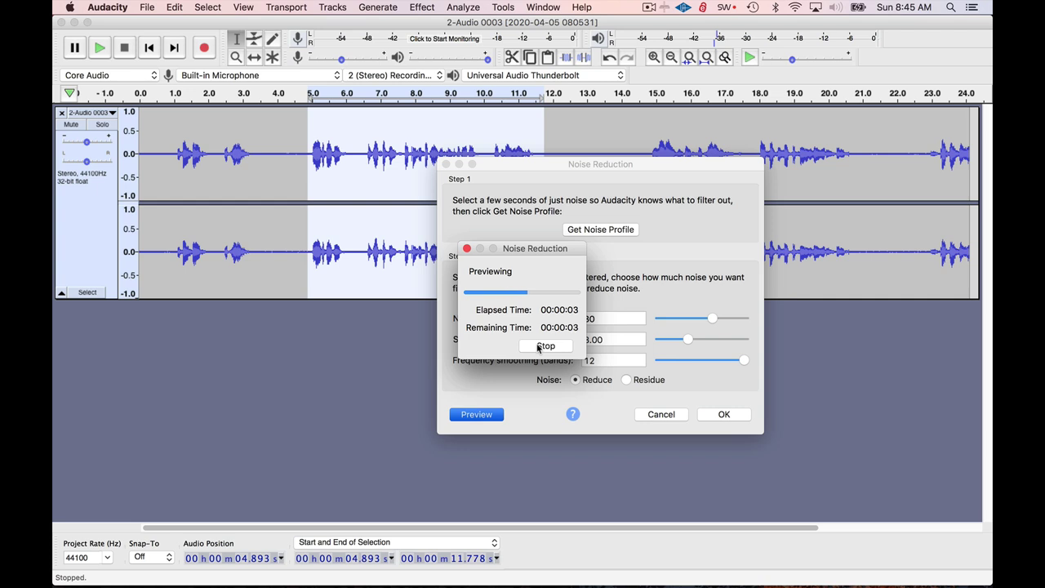
pyautogui.click(542, 346)
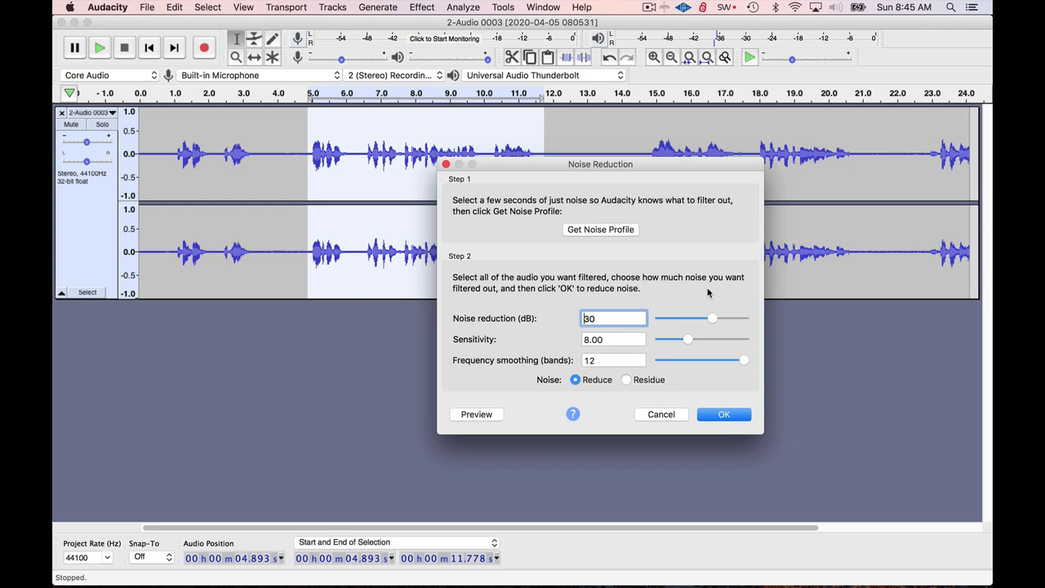
# Step: Lower the noise reduction amount and sensitivity, and apply the previewed effect to the selected speech
pyautogui.moveTo(668, 166); pyautogui.dragTo(649, 142)
pyautogui.moveTo(693, 296); pyautogui.dragTo(686, 295)
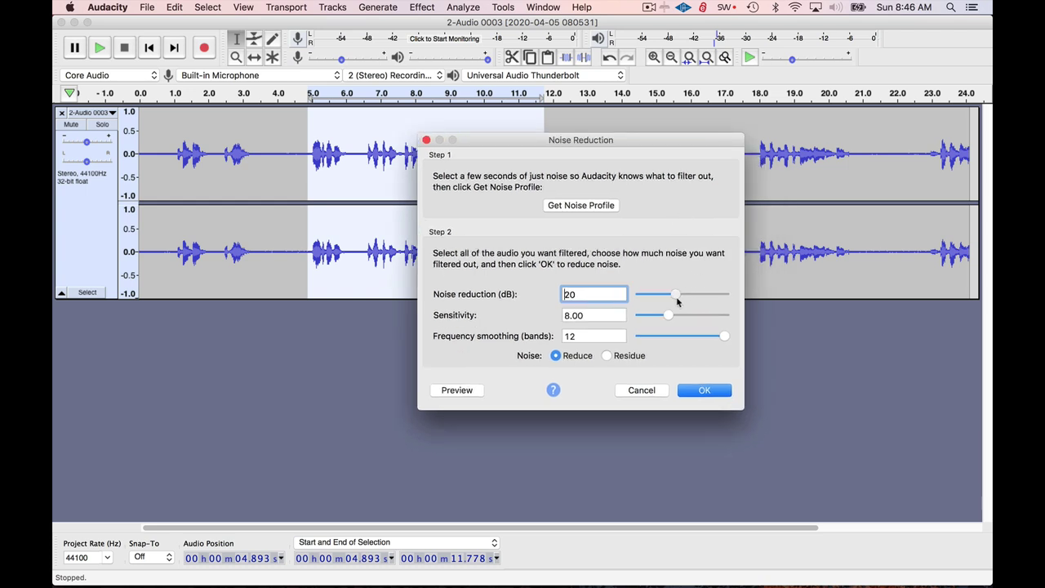
pyautogui.moveTo(667, 317); pyautogui.dragTo(661, 318)
pyautogui.moveTo(682, 293); pyautogui.dragTo(670, 294)
pyautogui.click(462, 396)
pyautogui.click(704, 391)
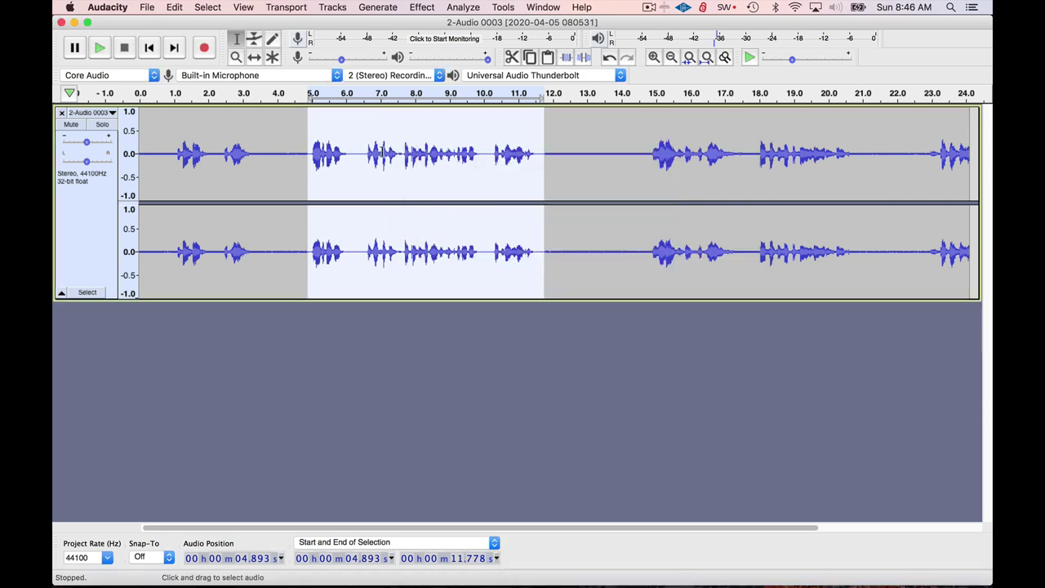
# Step: Play back the processed recording from about 1 second to check the noise-reduced speech
pyautogui.click(263, 222)
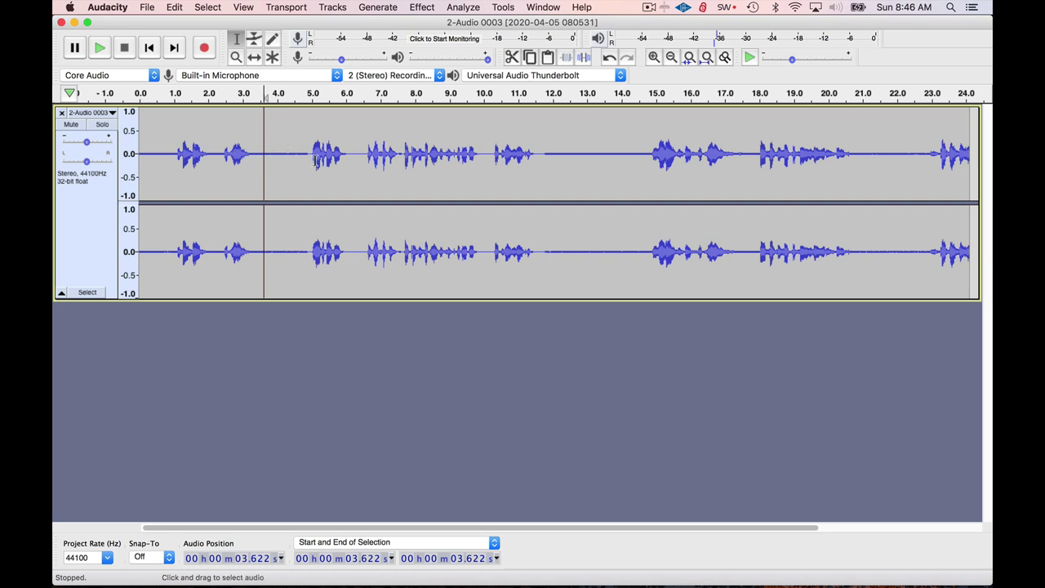
pyautogui.click(173, 175)
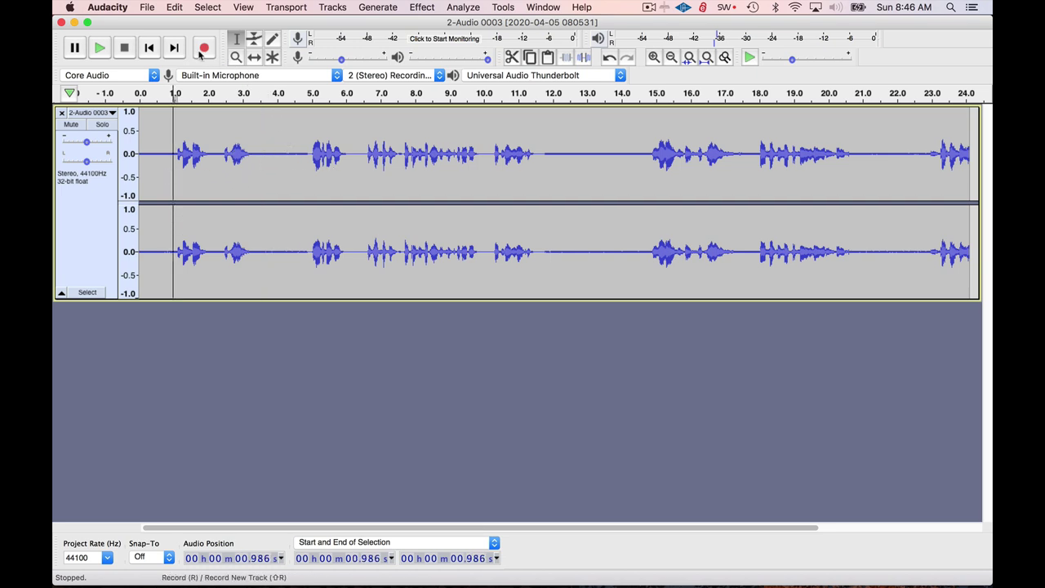
pyautogui.click(103, 48)
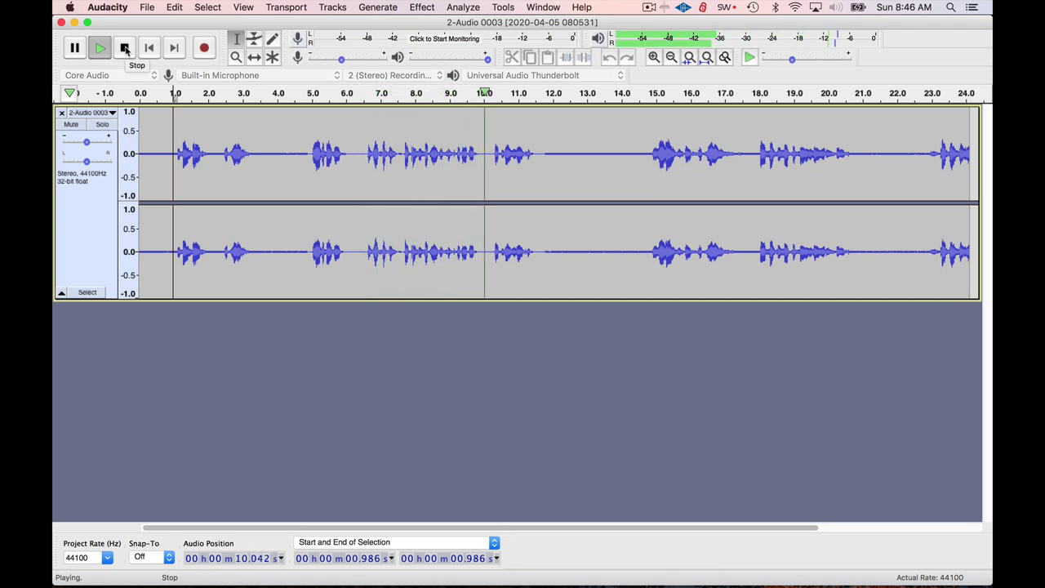
pyautogui.click(125, 48)
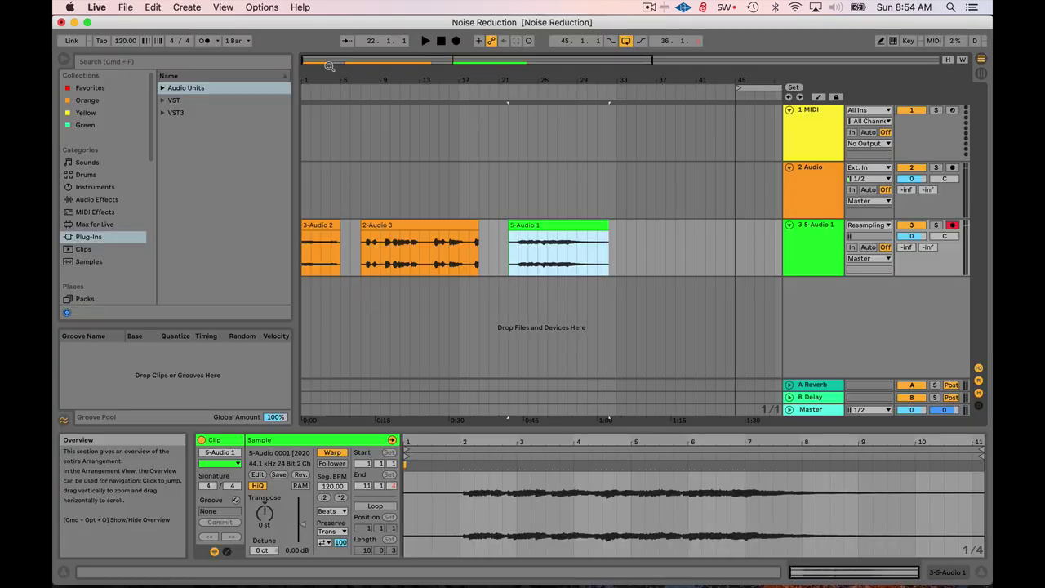
# Step: Switch to Ableton Live and look over the 3-Audio 2, 2-Audio 3 and 5-Audio 1 clips in the arrangement
pyautogui.moveTo(329, 66); pyautogui.dragTo(344, 56)
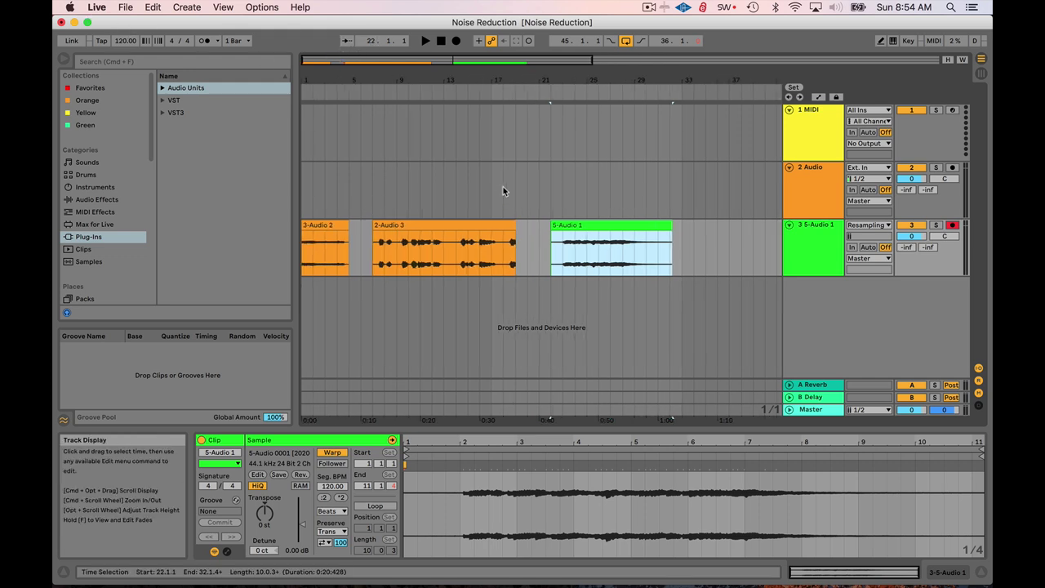
pyautogui.click(342, 183)
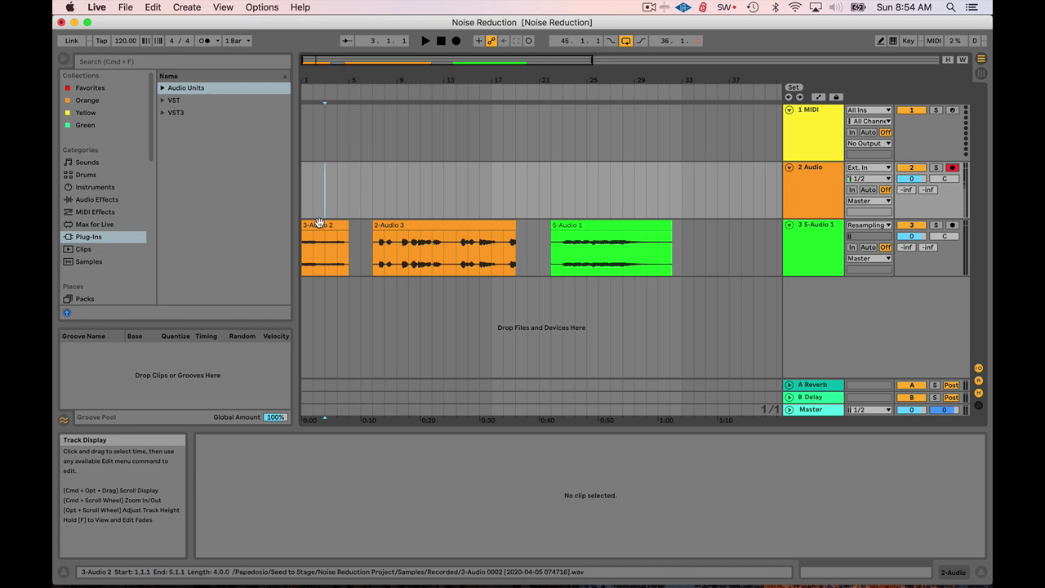
pyautogui.click(319, 222)
pyautogui.click(427, 226)
pyautogui.click(573, 217)
pyautogui.click(571, 225)
pyautogui.click(427, 227)
# Step: Open the 3-Audio 2 clip in the external sample editor and quit Audacity without saving the project
pyautogui.click(319, 226)
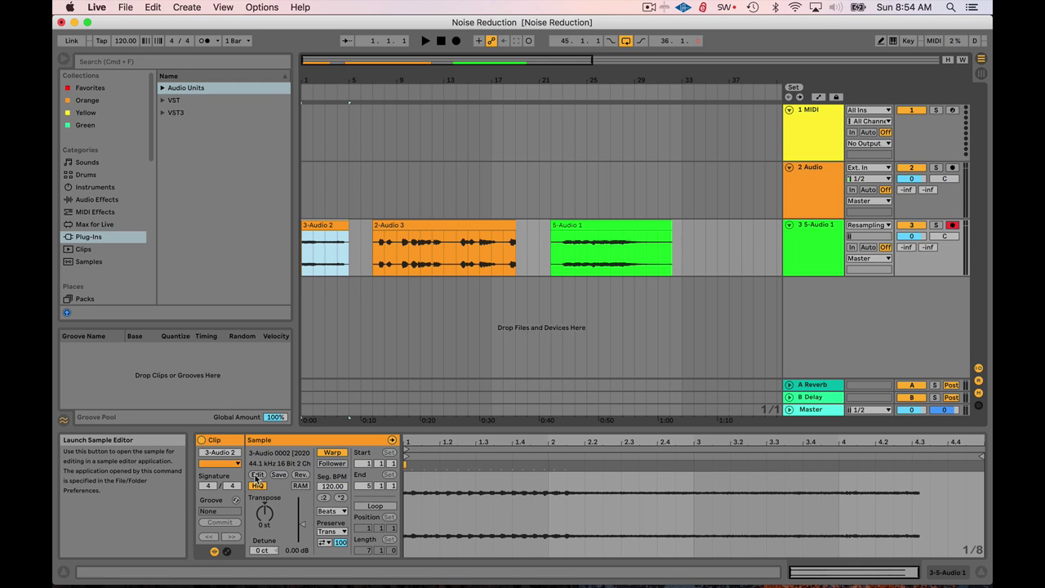
pyautogui.click(256, 476)
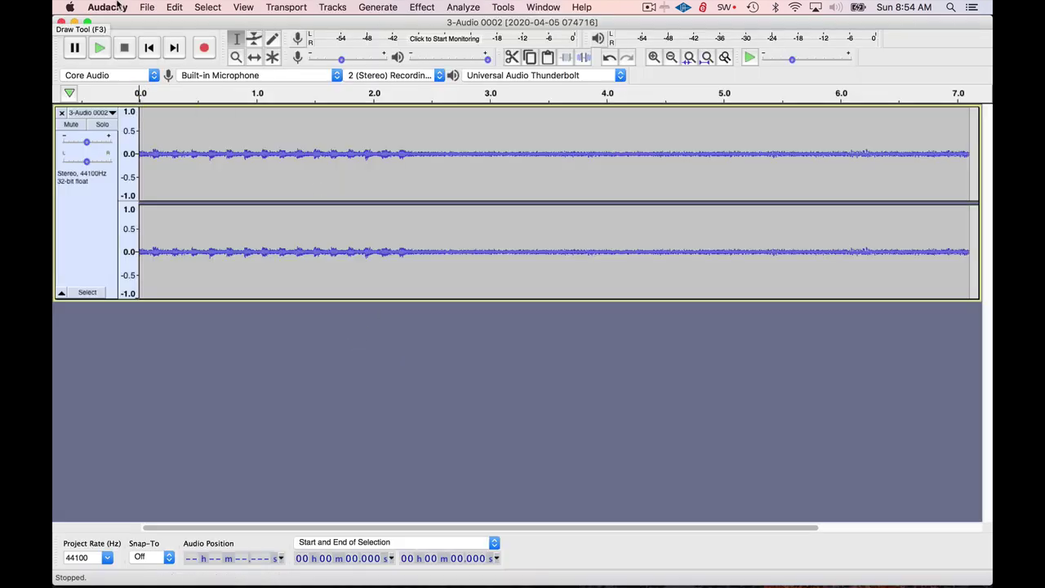
pyautogui.click(102, 7)
pyautogui.click(122, 129)
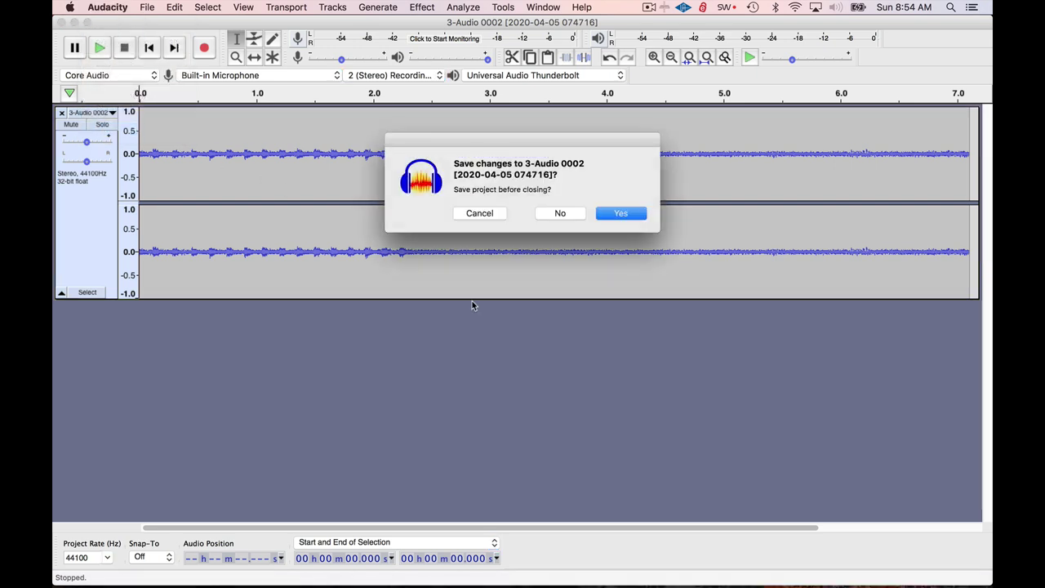
pyautogui.click(560, 213)
# Step: Choose Audacity from the Applications folder as Ableton Live's sample editor in the File Folder preferences
pyautogui.click(349, 189)
pyautogui.click(96, 8)
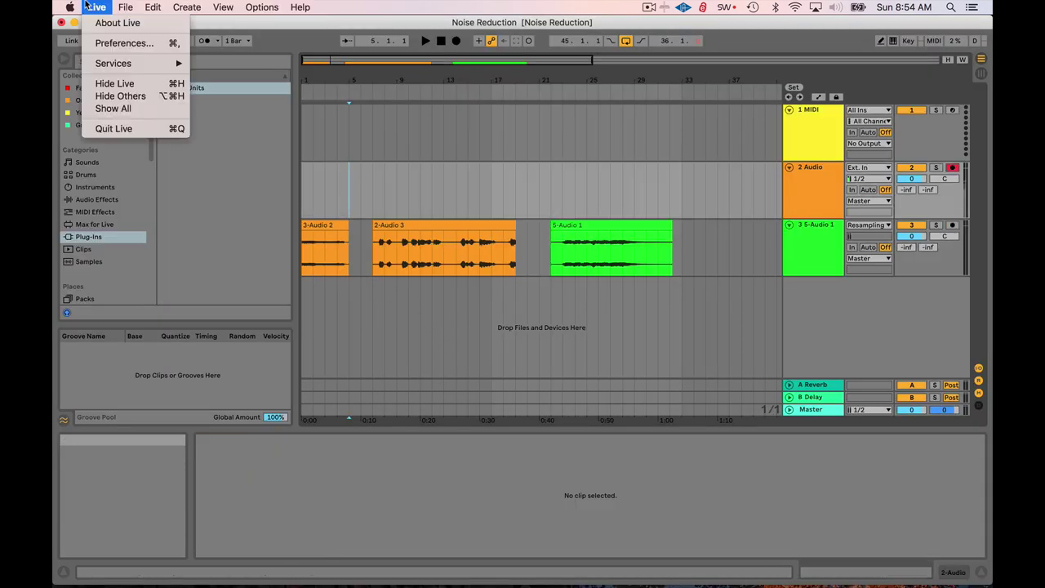
pyautogui.click(103, 43)
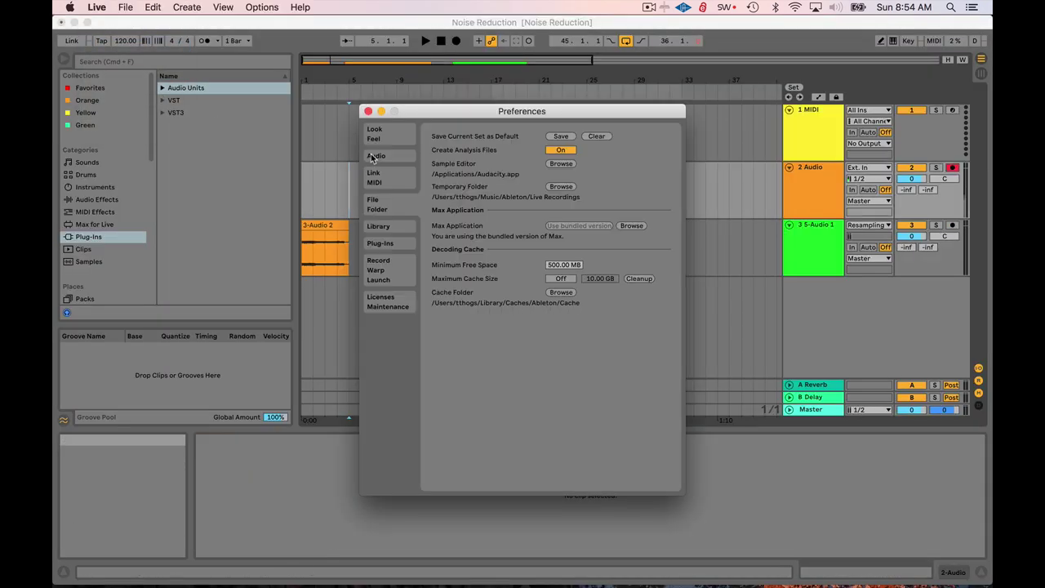
pyautogui.click(382, 213)
pyautogui.click(561, 163)
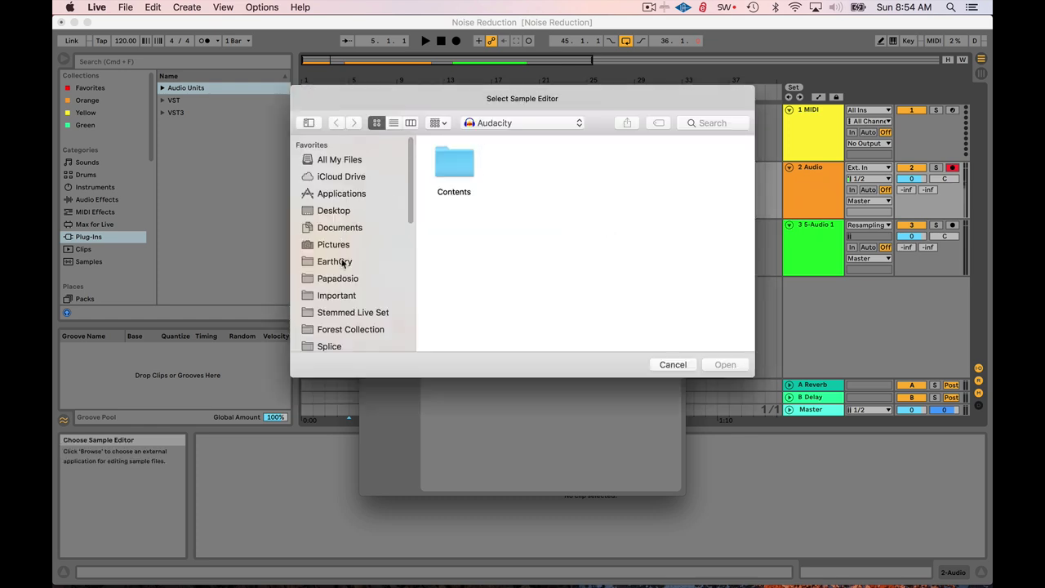
pyautogui.click(341, 193)
pyautogui.scroll(-3, 580, 263)
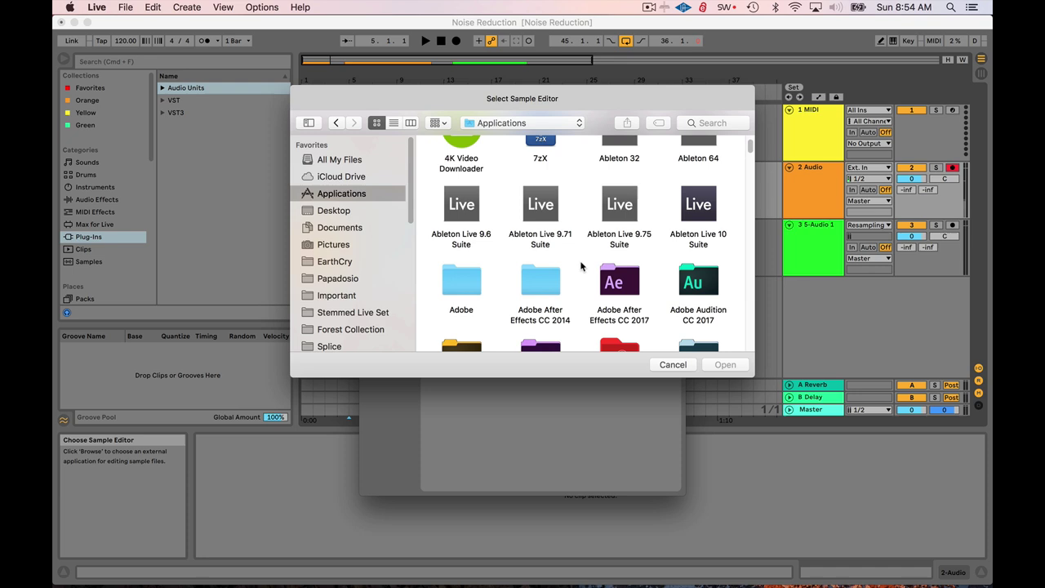
pyautogui.scroll(-10, 580, 263)
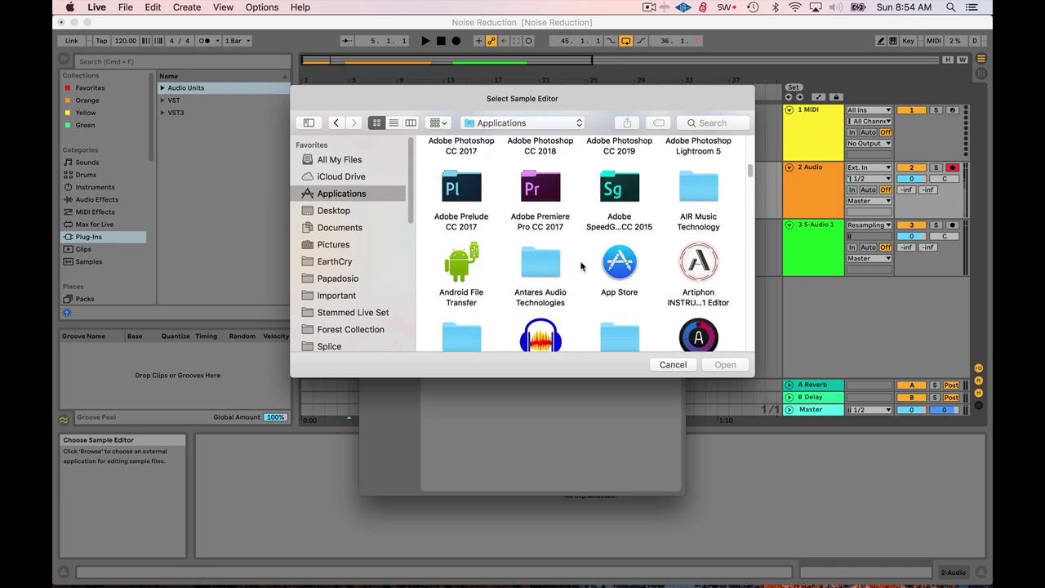
pyautogui.scroll(-3, 580, 265)
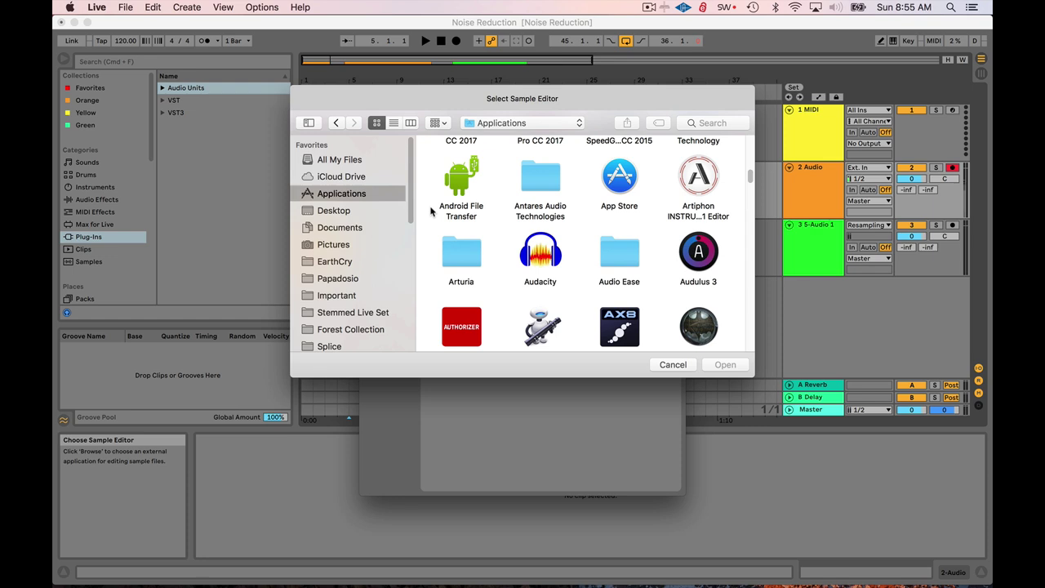
pyautogui.click(542, 253)
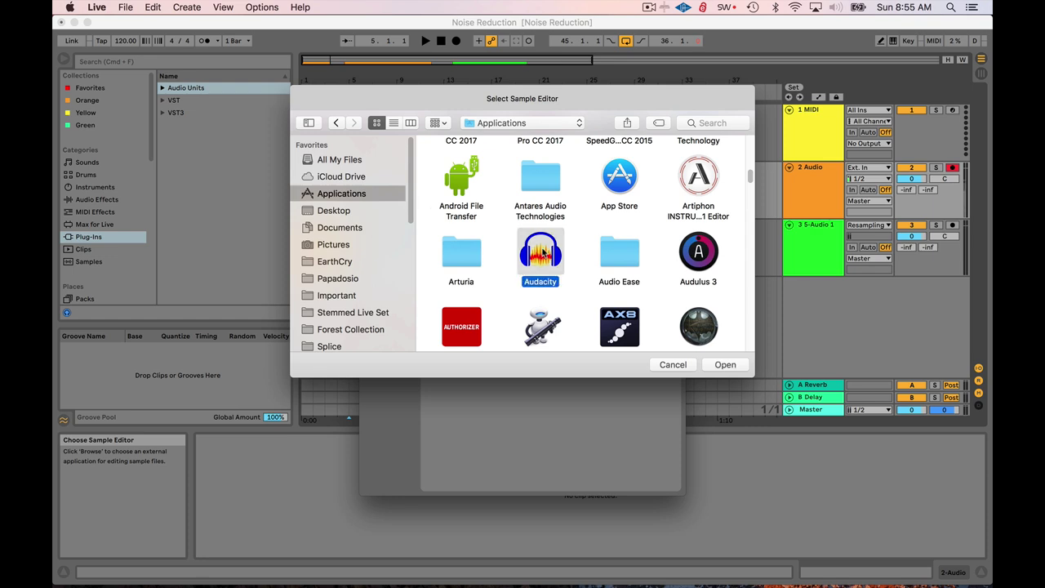
pyautogui.click(725, 365)
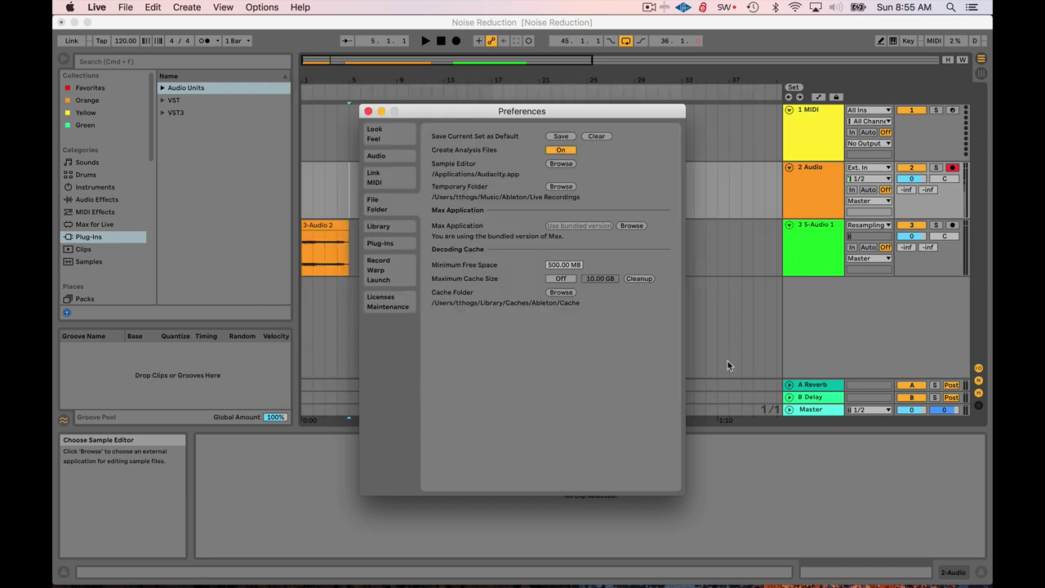
pyautogui.click(368, 111)
# Step: Open the 3-Audio 2 clip from the arrangement in Audacity for editing and dismiss the welcome message
pyautogui.click(330, 243)
pyautogui.click(418, 235)
pyautogui.click(331, 249)
pyautogui.click(257, 474)
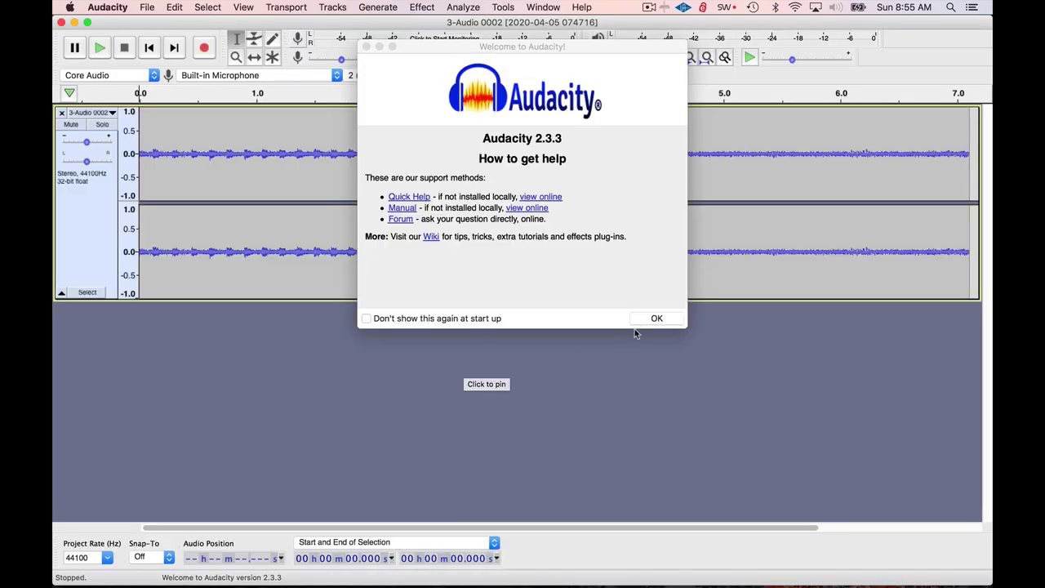
pyautogui.click(641, 319)
# Step: Play the 3-Audio 0002 recording from the beginning to hear its background noise
pyautogui.click(261, 188)
pyautogui.click(149, 48)
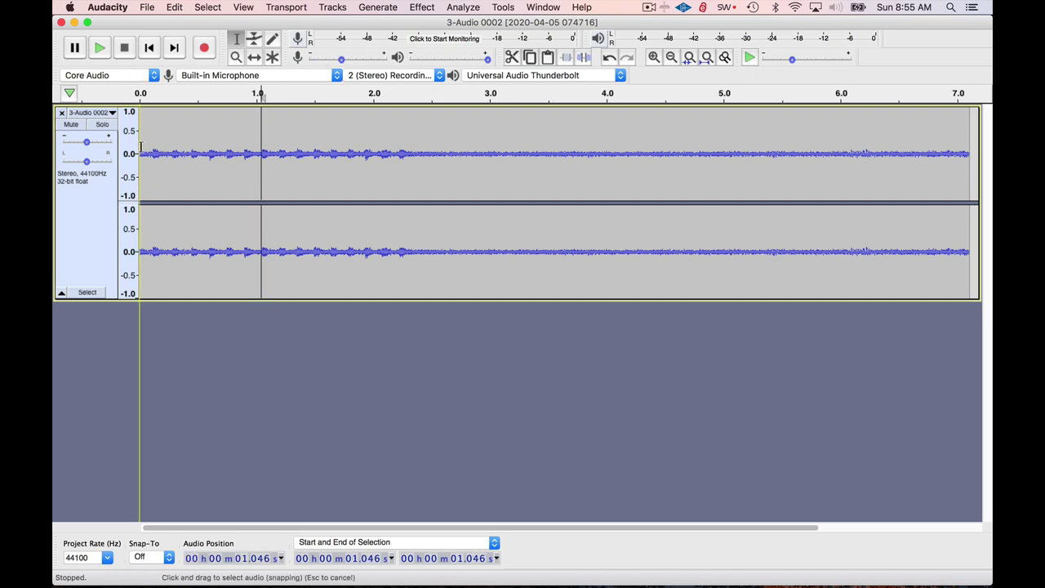
pyautogui.click(99, 47)
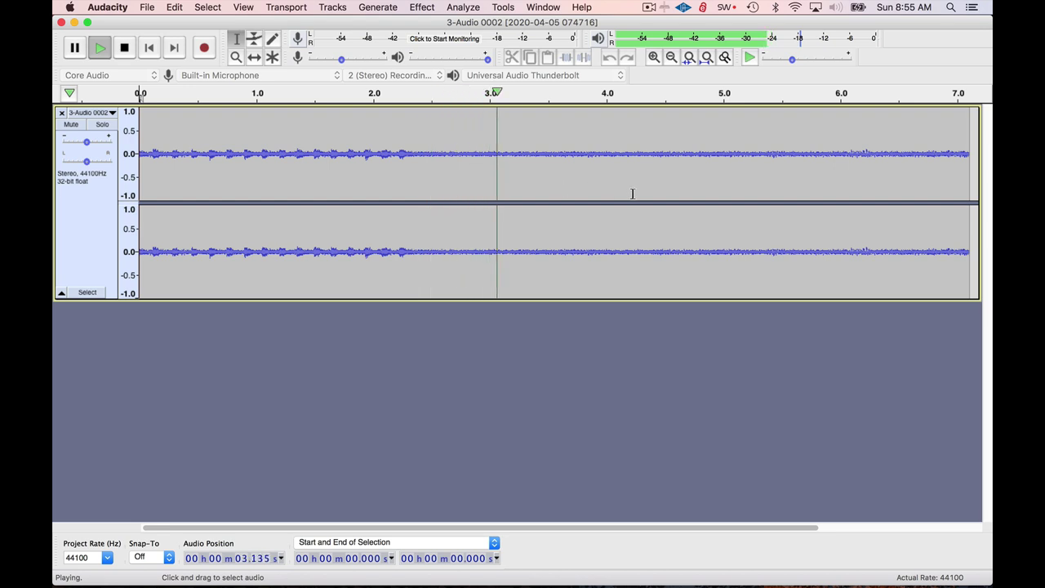
pyautogui.press('space')
# Step: Select the noise-only section from about 3.7 to 5.3 seconds and capture it as the noise profile
pyautogui.moveTo(577, 178); pyautogui.dragTo(752, 182)
pyautogui.click(462, 8)
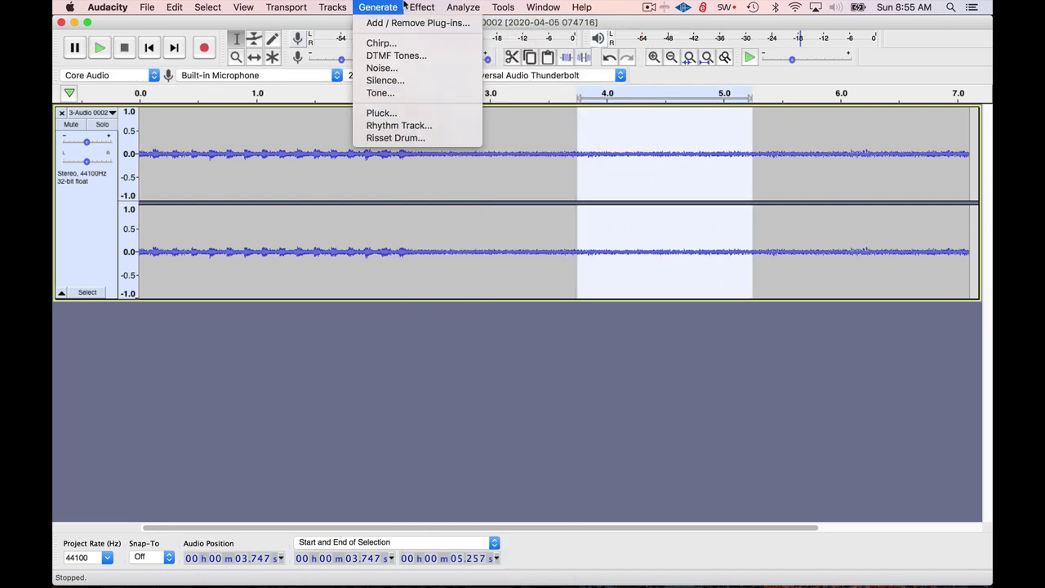
pyautogui.moveTo(421, 6)
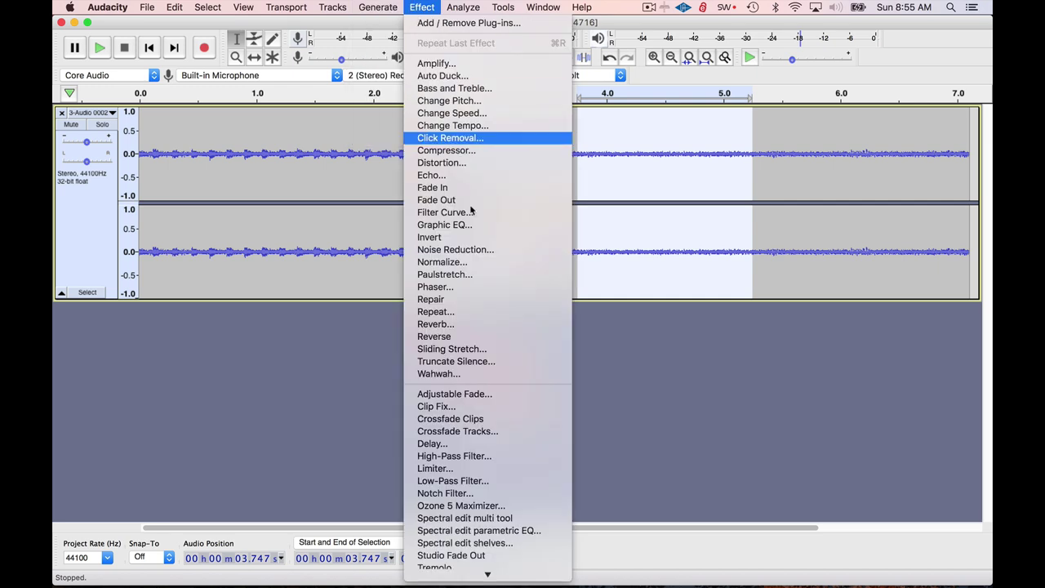
pyautogui.click(481, 256)
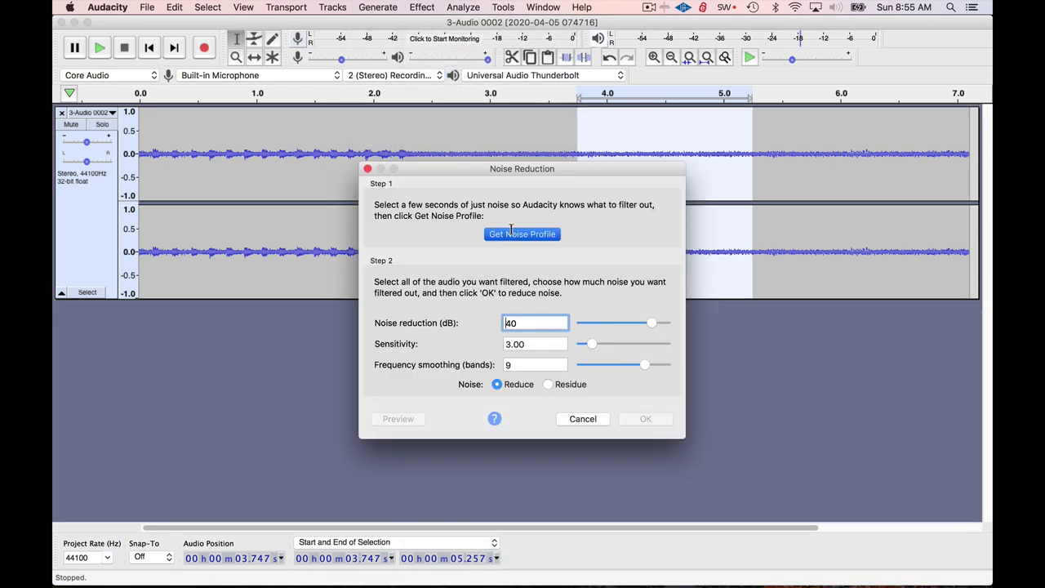
pyautogui.click(512, 234)
pyautogui.click(615, 215)
pyautogui.moveTo(562, 189); pyautogui.dragTo(758, 190)
pyautogui.click(690, 187)
pyautogui.click(547, 187)
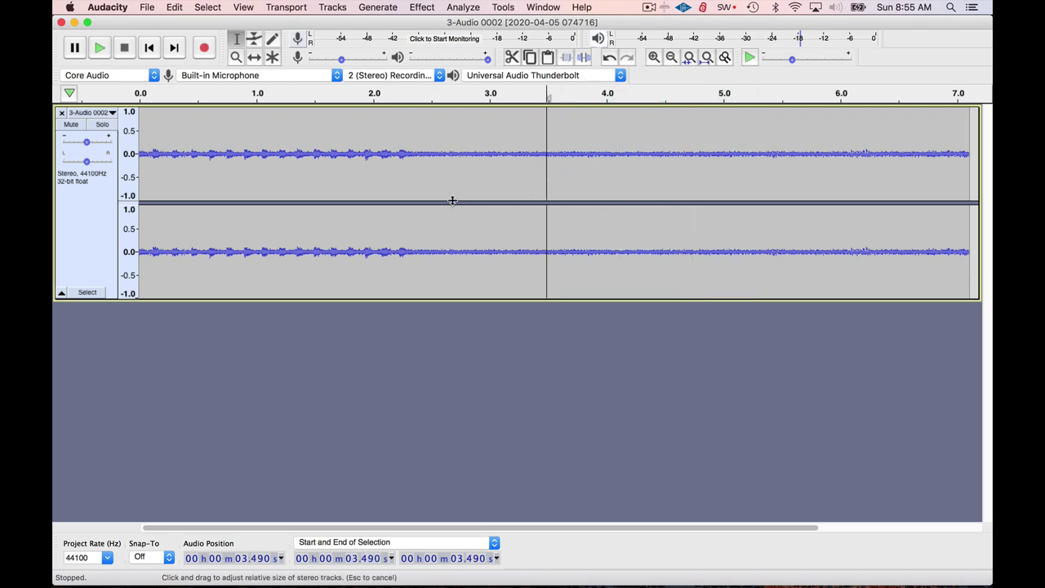
pyautogui.click(362, 182)
pyautogui.click(468, 199)
# Step: Select the whole recording and open the Noise Reduction effect for it
pyautogui.press('super+a')
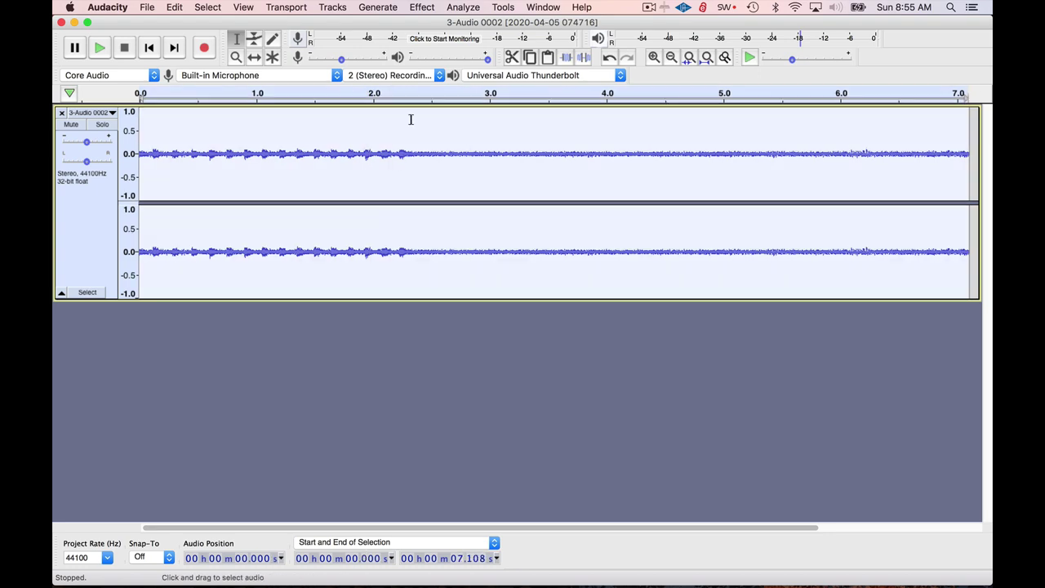
pyautogui.click(422, 6)
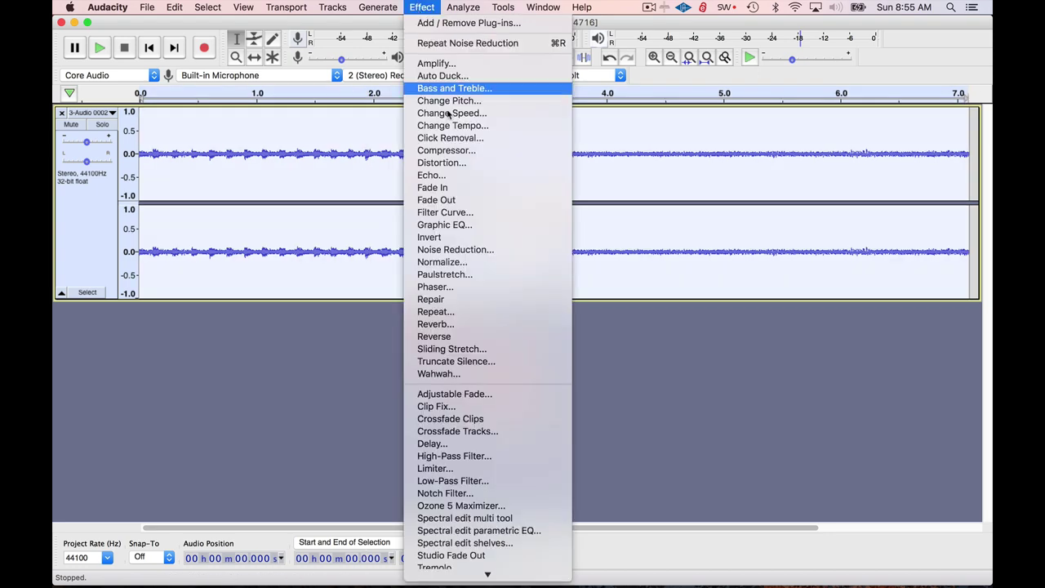
pyautogui.click(456, 249)
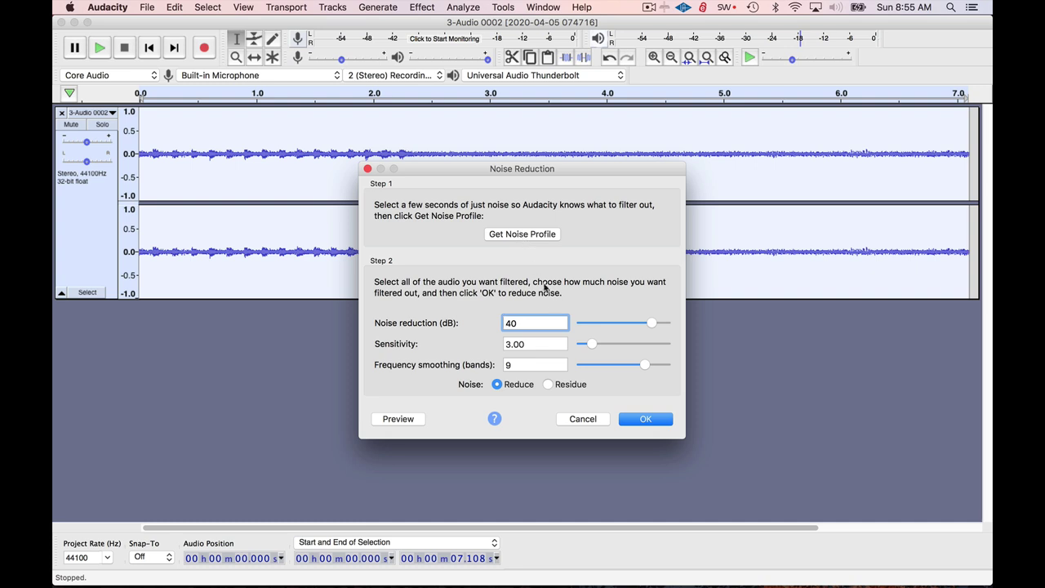
# Step: Lower the noise reduction amount, set frequency smoothing to 2 bands, and preview the effect on the whole recording
pyautogui.moveTo(653, 323); pyautogui.dragTo(605, 323)
pyautogui.moveTo(645, 364); pyautogui.dragTo(594, 364)
pyautogui.moveTo(604, 322); pyautogui.dragTo(599, 323)
pyautogui.click(397, 418)
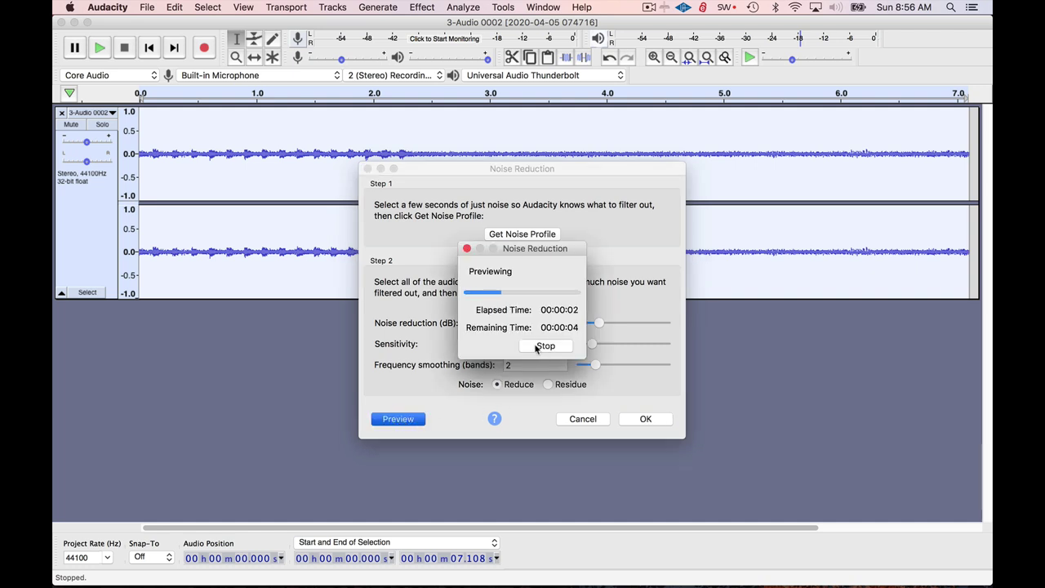
pyautogui.click(545, 345)
# Step: Raise the noise reduction to 40 dB and preview the effect on the whole recording
pyautogui.moveTo(597, 323); pyautogui.dragTo(652, 325)
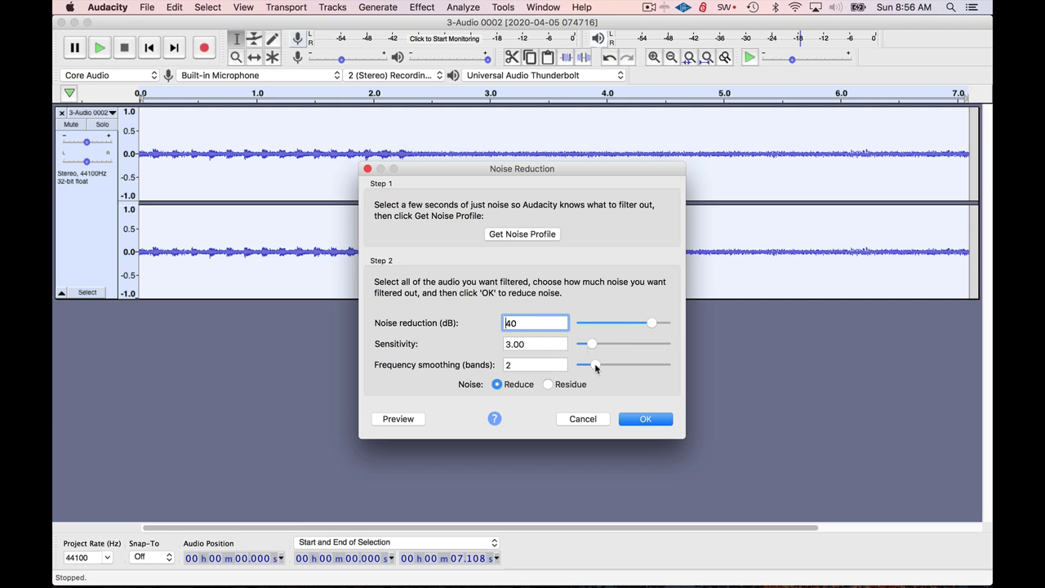
pyautogui.click(400, 420)
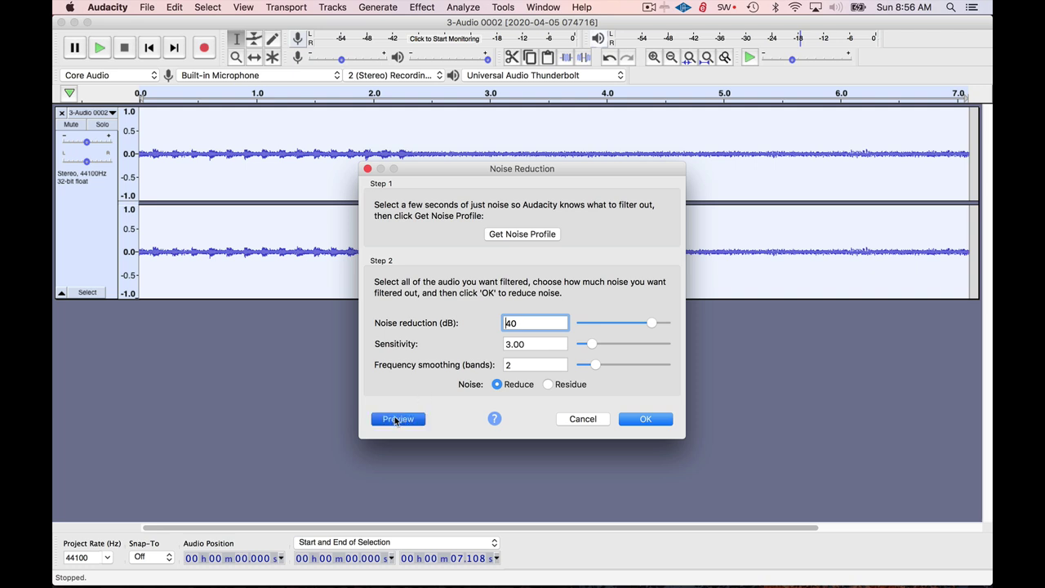
pyautogui.click(544, 347)
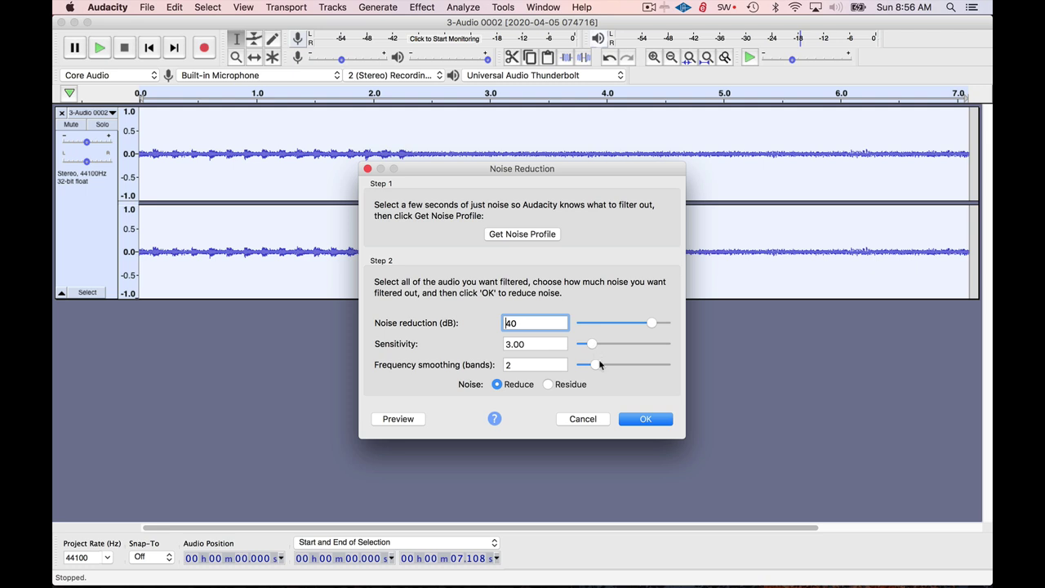
# Step: Set frequency smoothing to 10 bands and preview the effect on the whole recording
pyautogui.moveTo(604, 366); pyautogui.dragTo(653, 365)
pyautogui.click(386, 421)
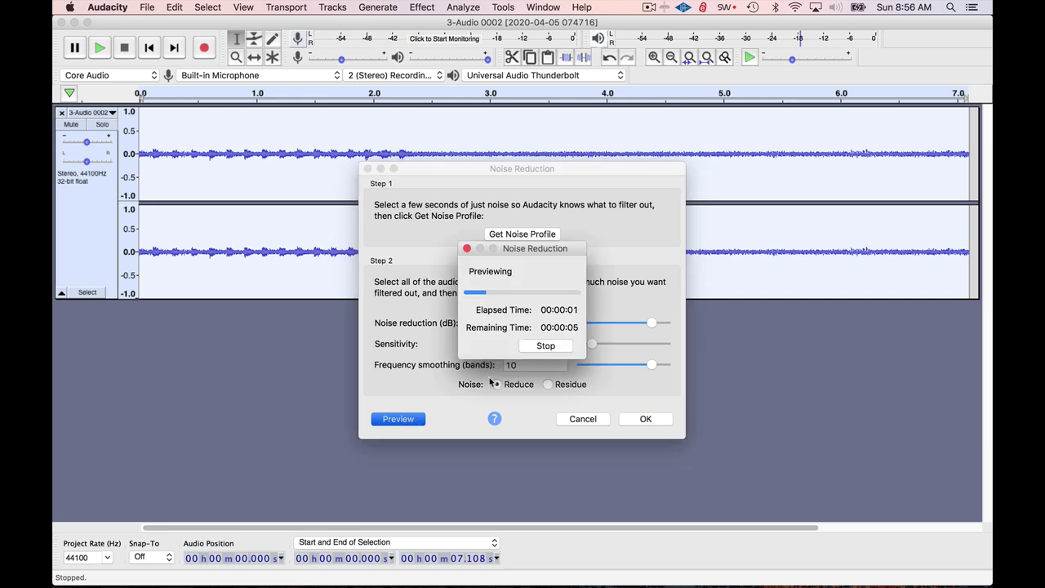
pyautogui.click(543, 351)
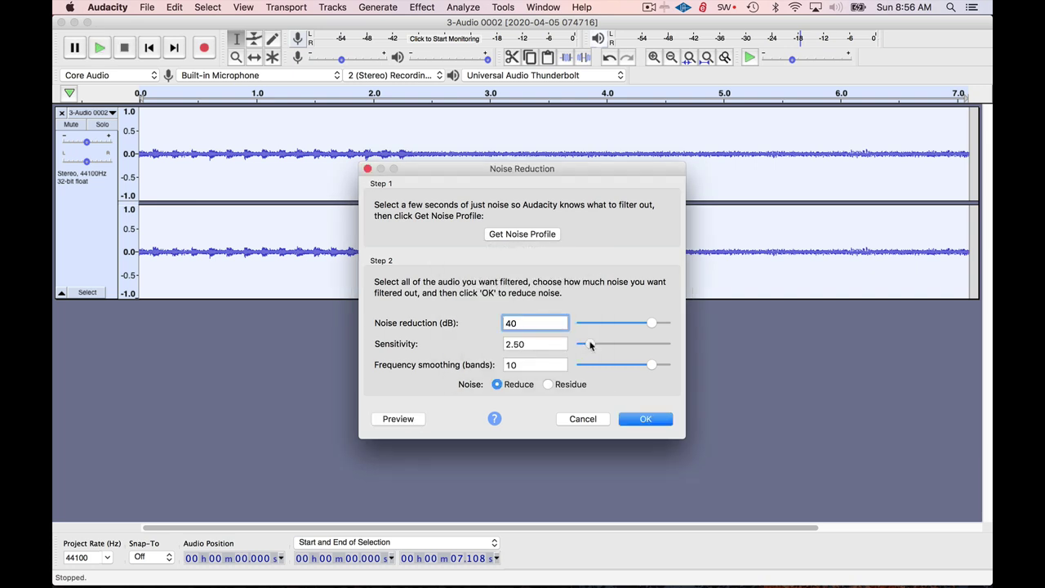
# Step: Preview the noise reduction at a sensitivity of 1.00, and again with the sensitivity set to 5.00
pyautogui.click(399, 421)
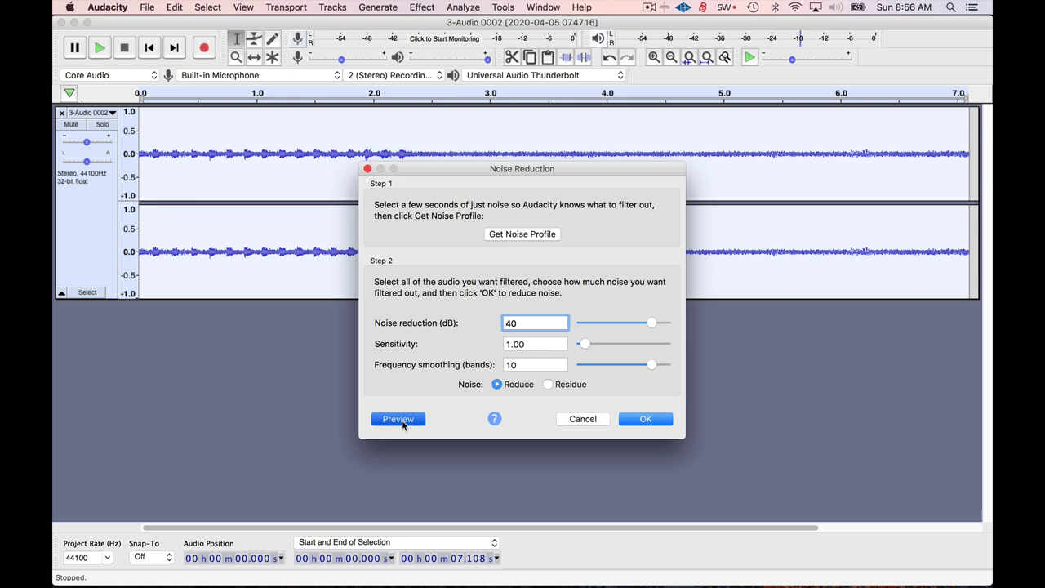
pyautogui.click(553, 347)
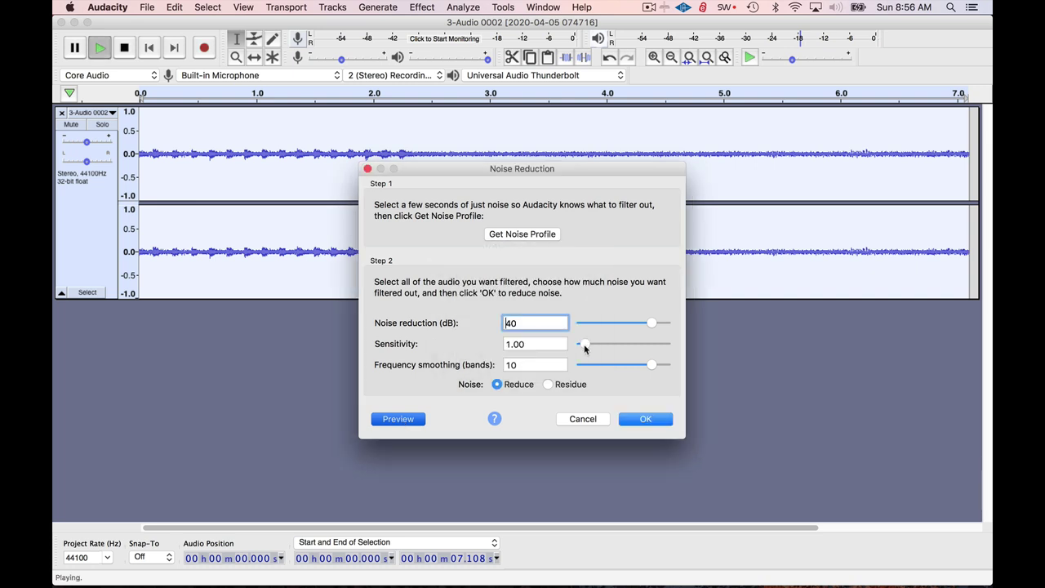
pyautogui.moveTo(588, 345); pyautogui.dragTo(598, 345)
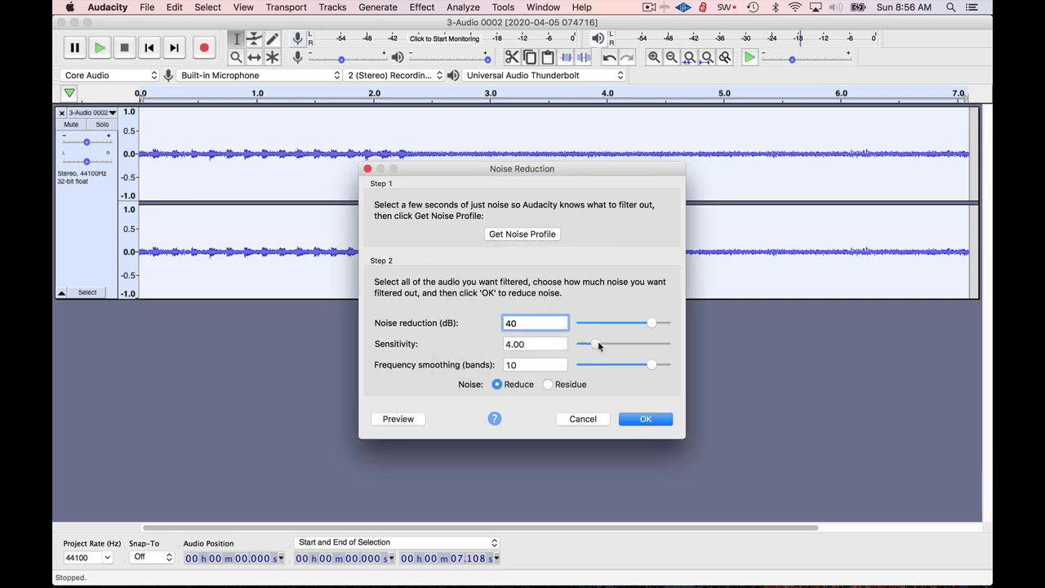
pyautogui.click(398, 421)
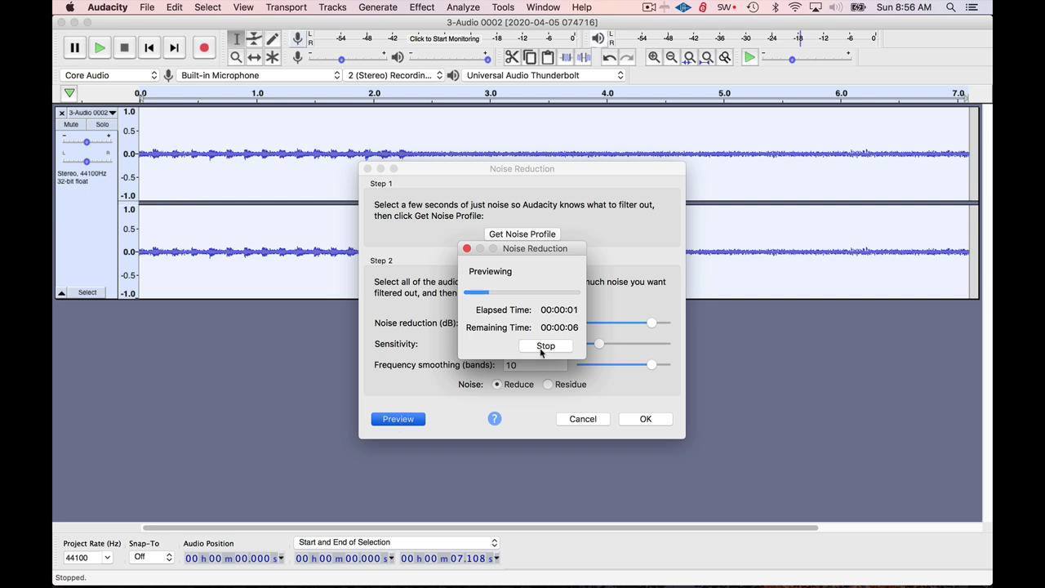
pyautogui.click(546, 350)
# Step: Set frequency smoothing to 12 bands and preview the effect on the whole recording
pyautogui.moveTo(652, 365); pyautogui.dragTo(659, 364)
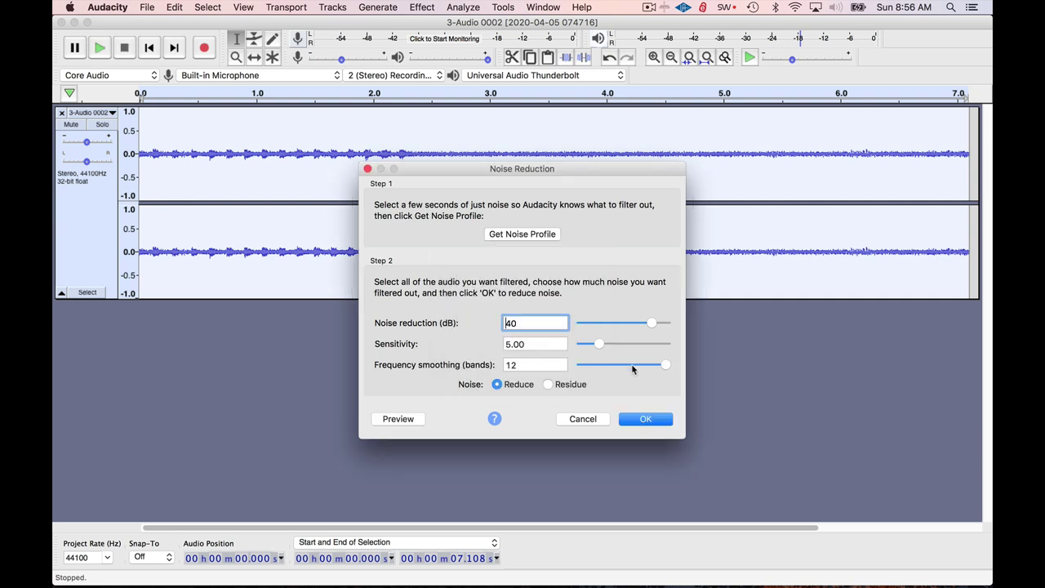
pyautogui.click(408, 421)
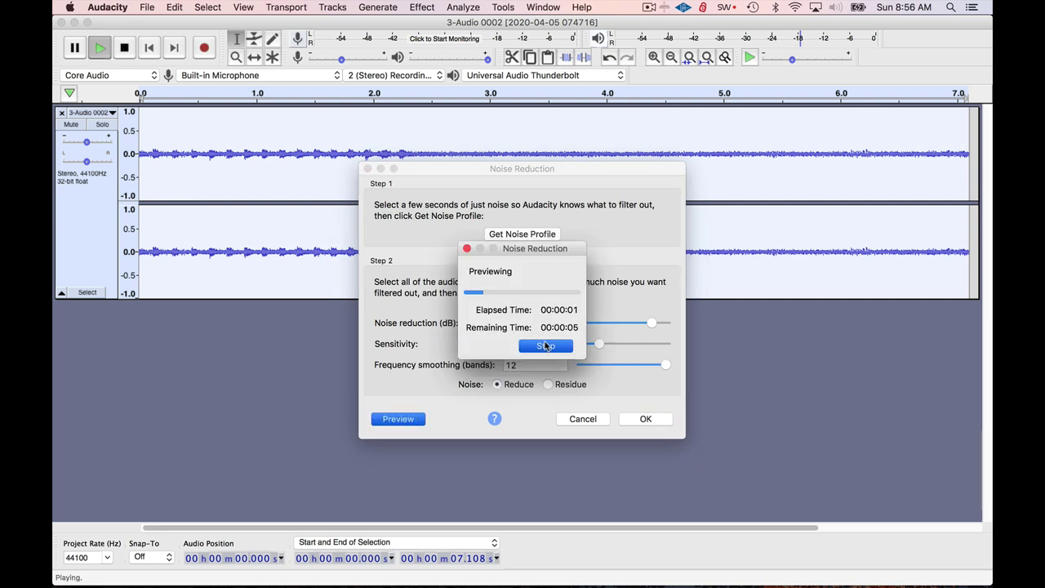
pyautogui.click(547, 347)
# Step: Set the noise reduction to 30 dB, preview it, and apply the effect to the whole recording
pyautogui.moveTo(651, 323); pyautogui.dragTo(634, 323)
pyautogui.click(403, 422)
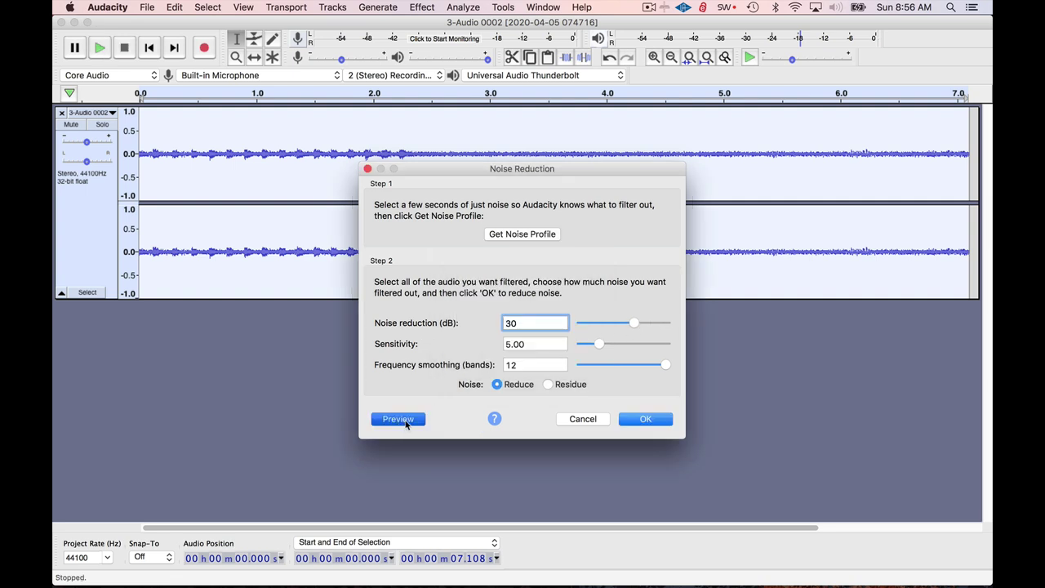
pyautogui.click(563, 347)
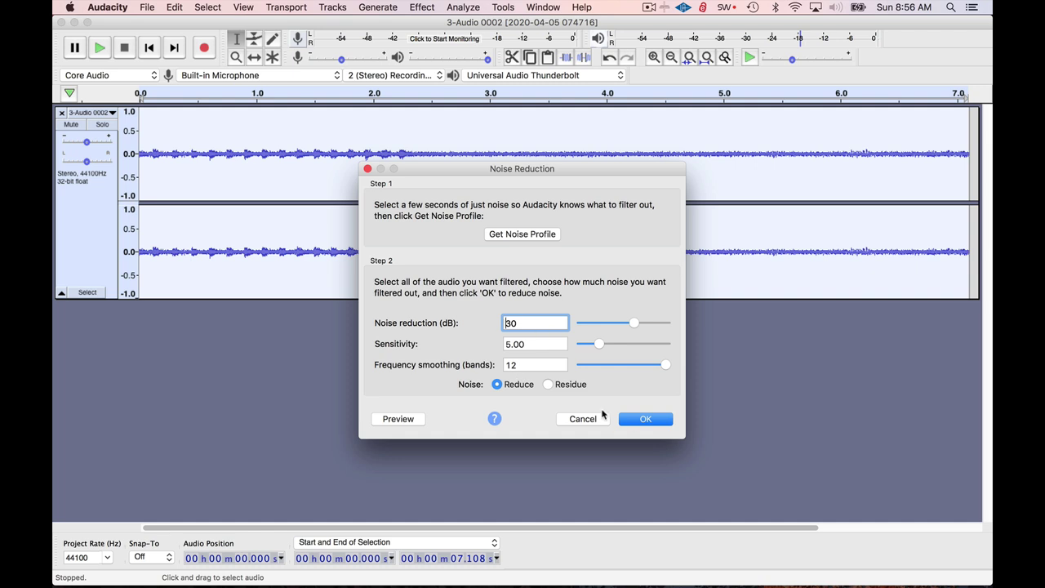
pyautogui.click(636, 421)
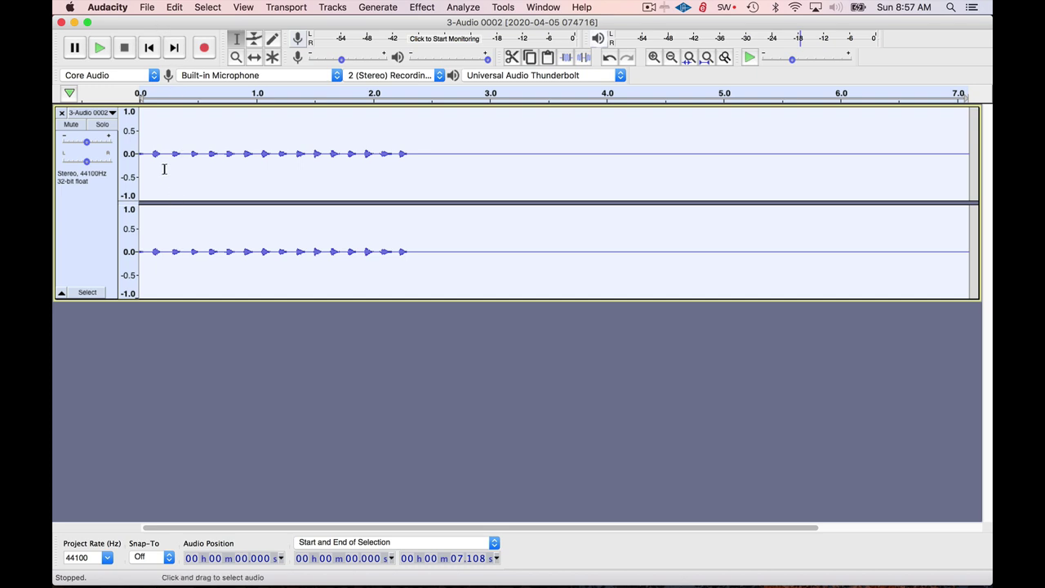
# Step: Export the cleaned audio as a signed 16-bit PCM WAV over the original file and close the project without saving it
pyautogui.click(147, 6)
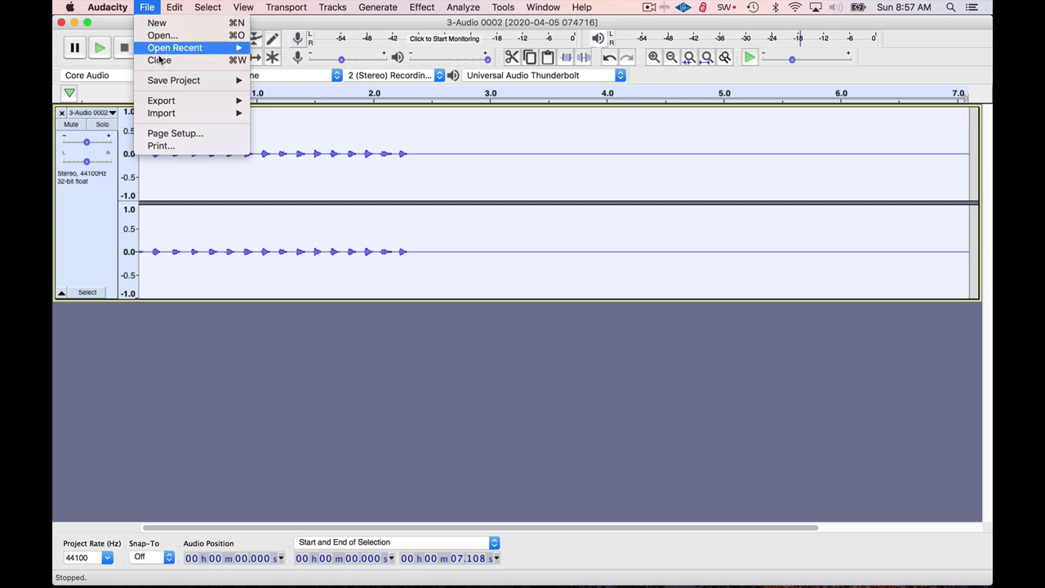
pyautogui.moveTo(173, 106)
pyautogui.click(292, 114)
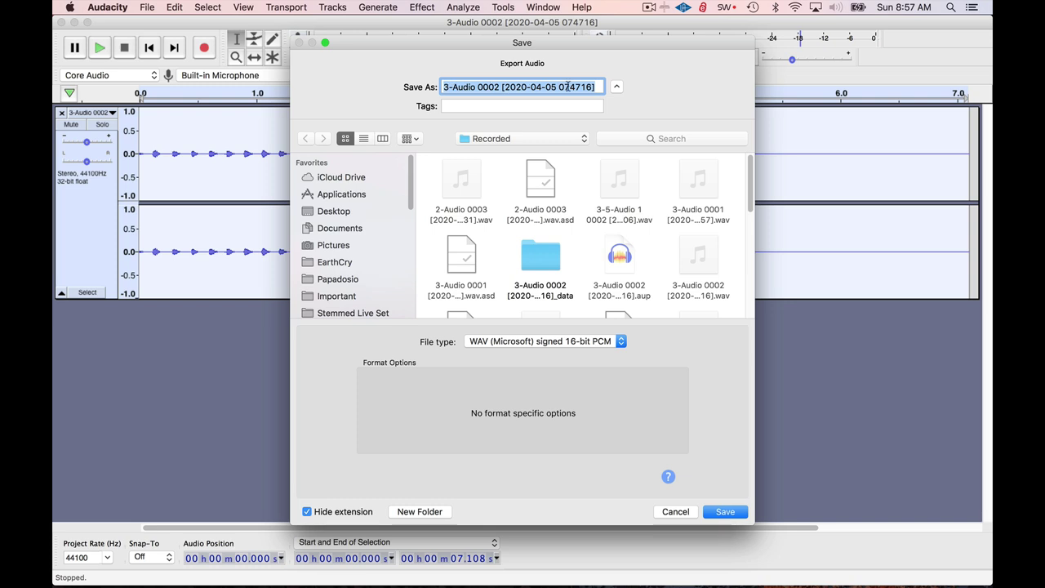
pyautogui.click(728, 511)
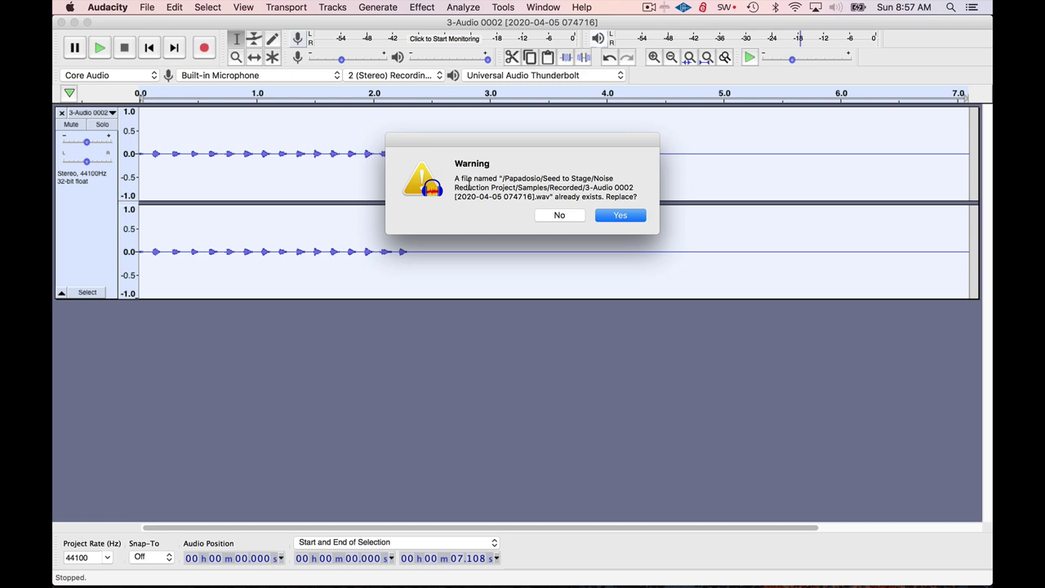
pyautogui.click(622, 216)
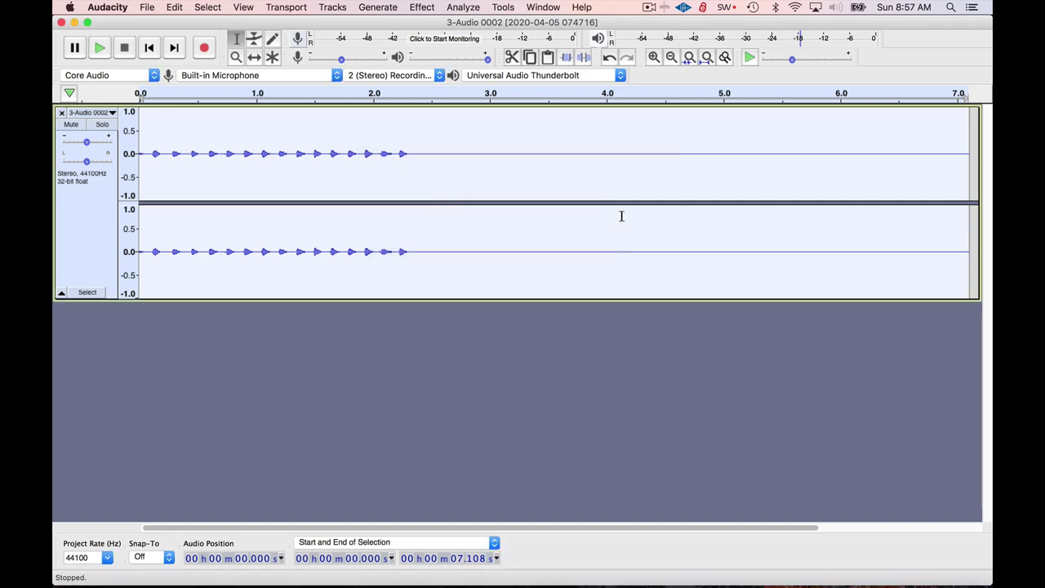
pyautogui.click(656, 428)
pyautogui.click(61, 22)
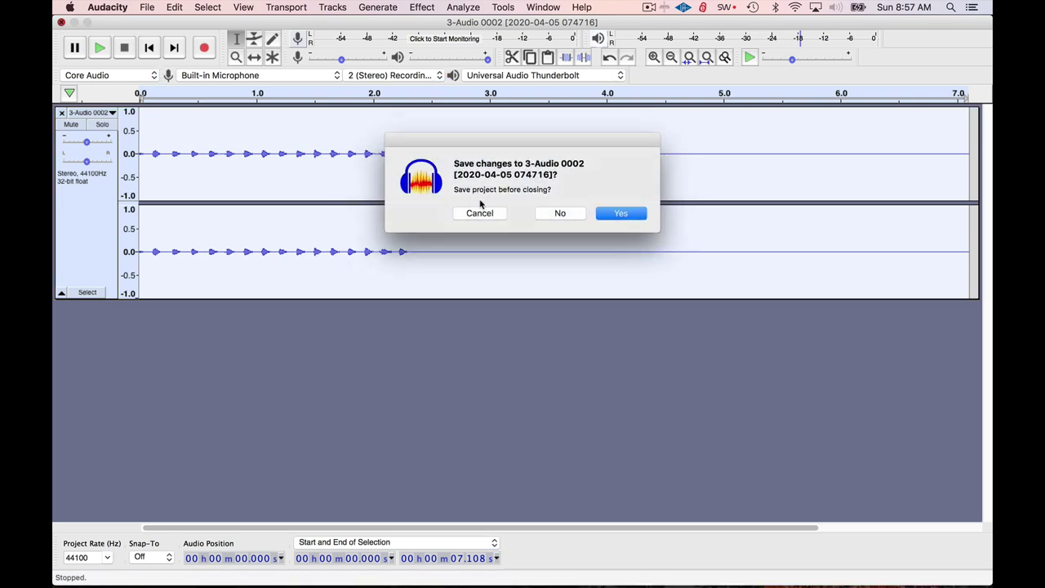
pyautogui.click(556, 213)
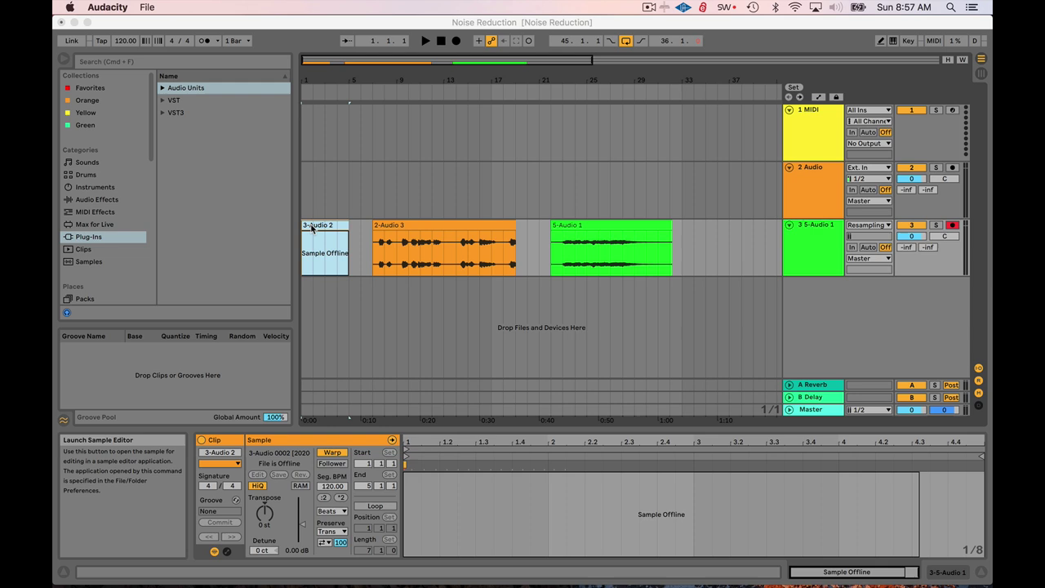
# Step: Switch to Ableton Live and play back the cleaned 3-Audio 2 clip
pyautogui.click(314, 245)
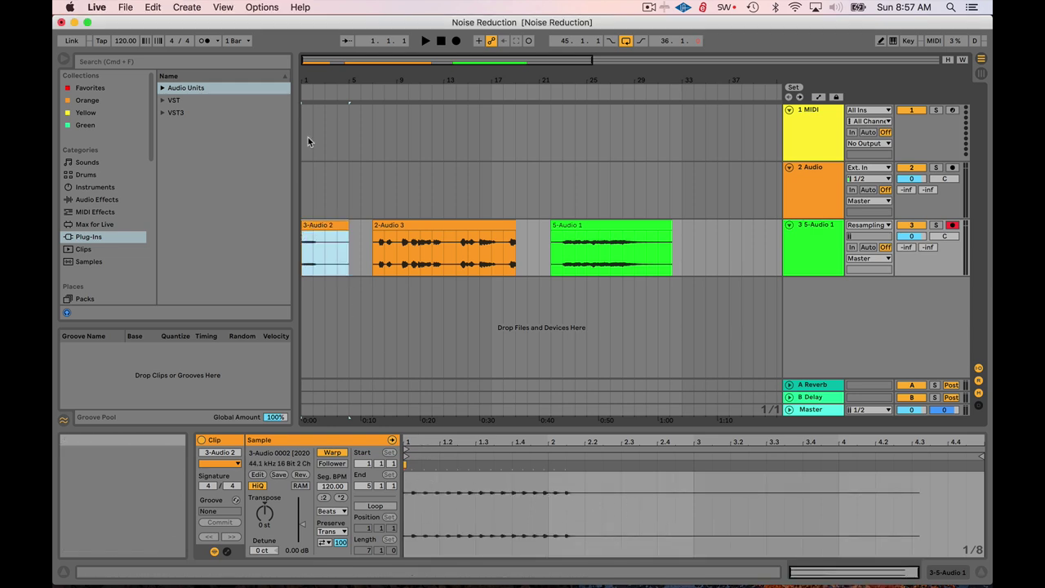
pyautogui.click(430, 41)
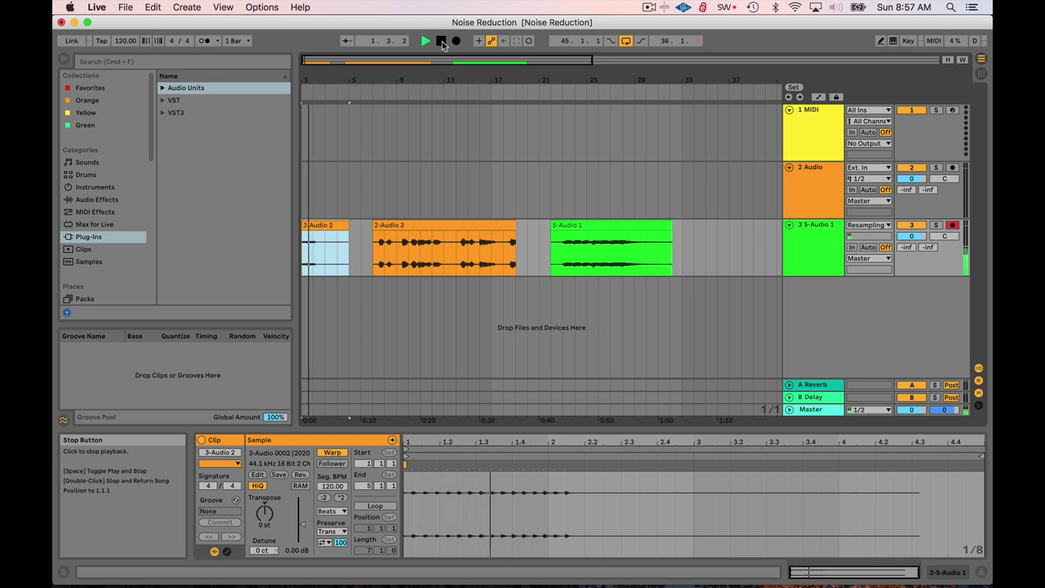
pyautogui.click(441, 41)
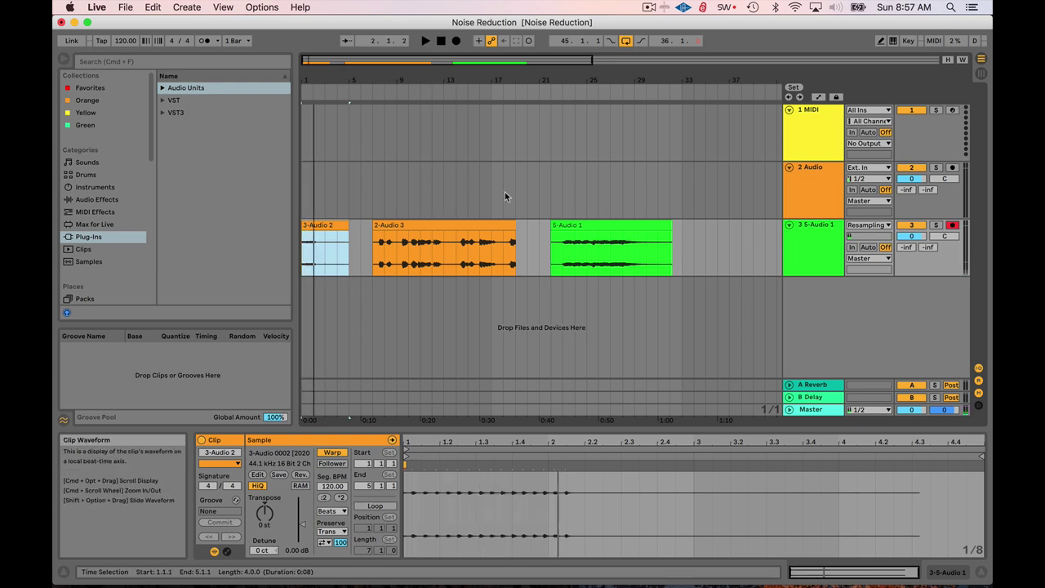
# Step: Select the 5-Audio 1 clip in the arrangement and open its sample for editing in Audacity
pyautogui.click(587, 227)
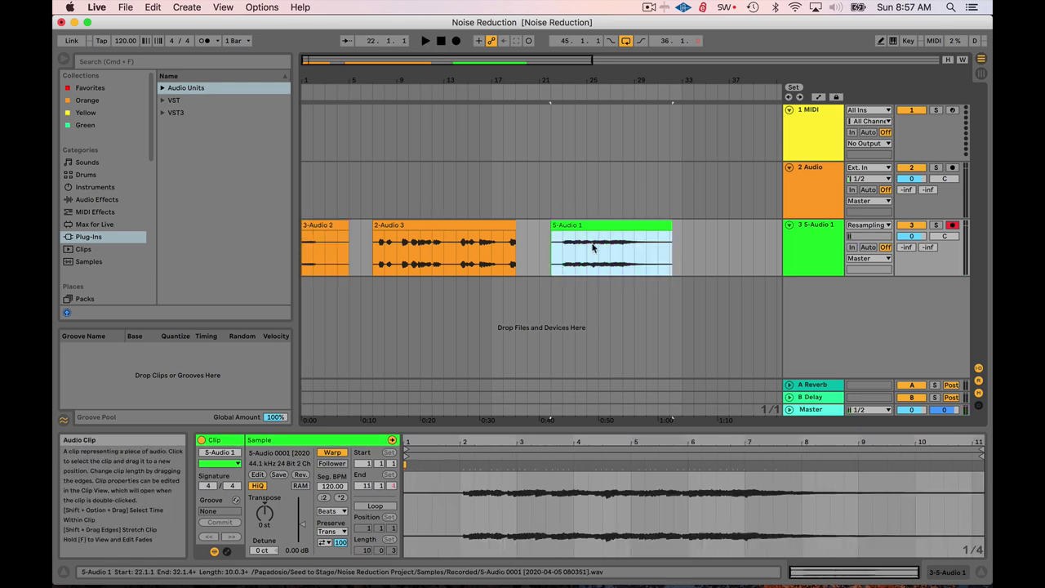
pyautogui.click(565, 171)
pyautogui.moveTo(576, 59); pyautogui.dragTo(534, 217)
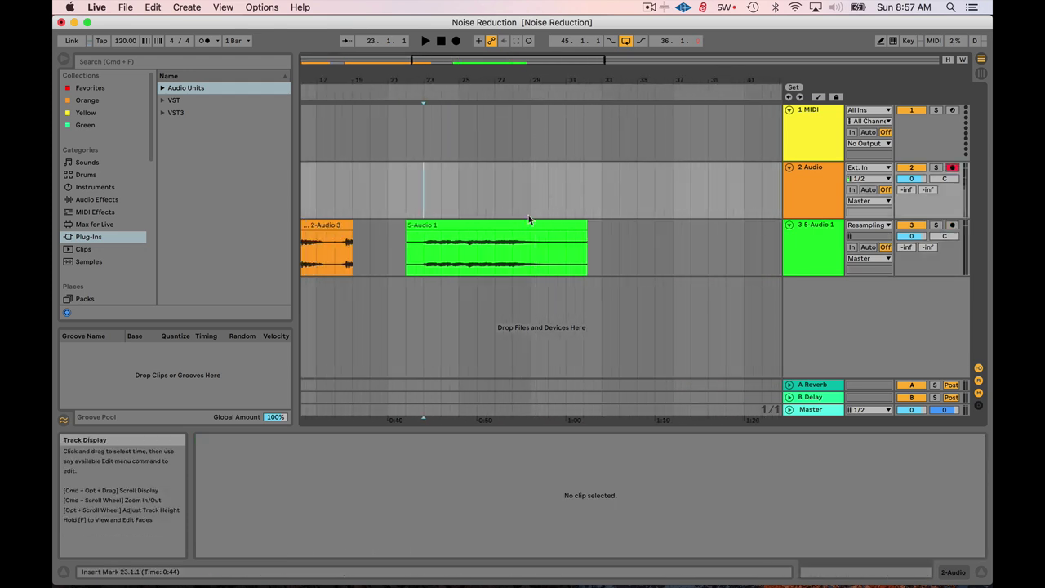
pyautogui.click(483, 227)
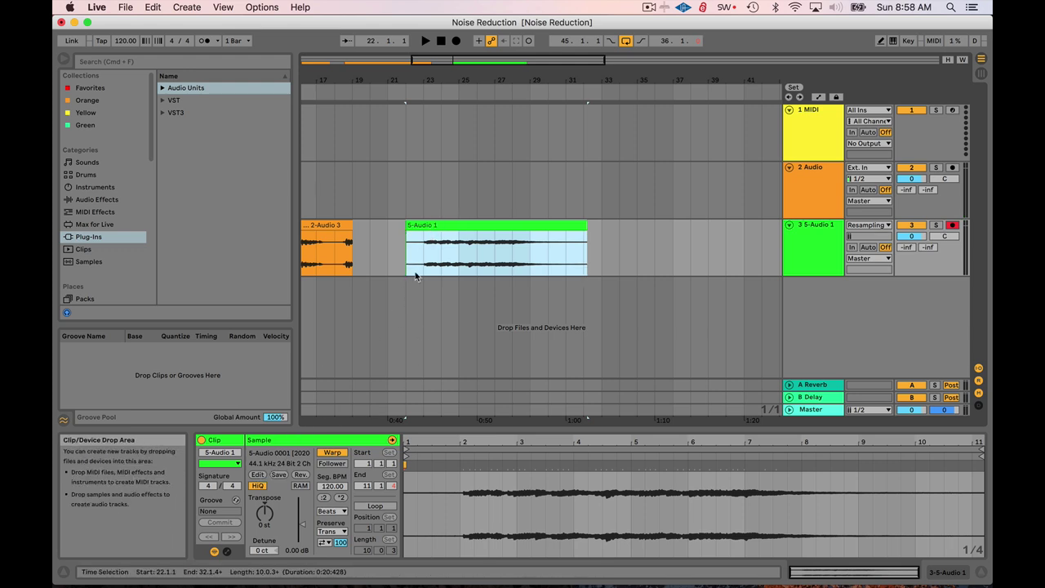
pyautogui.click(258, 475)
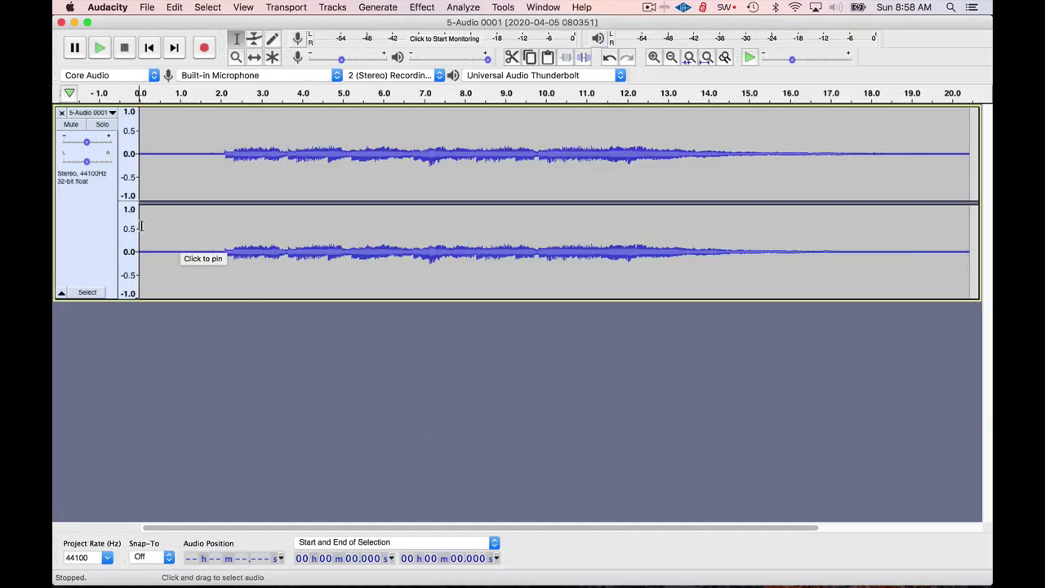
# Step: Listen to the noise at the start of the recording and to the music from about 2 s onward
pyautogui.click(99, 49)
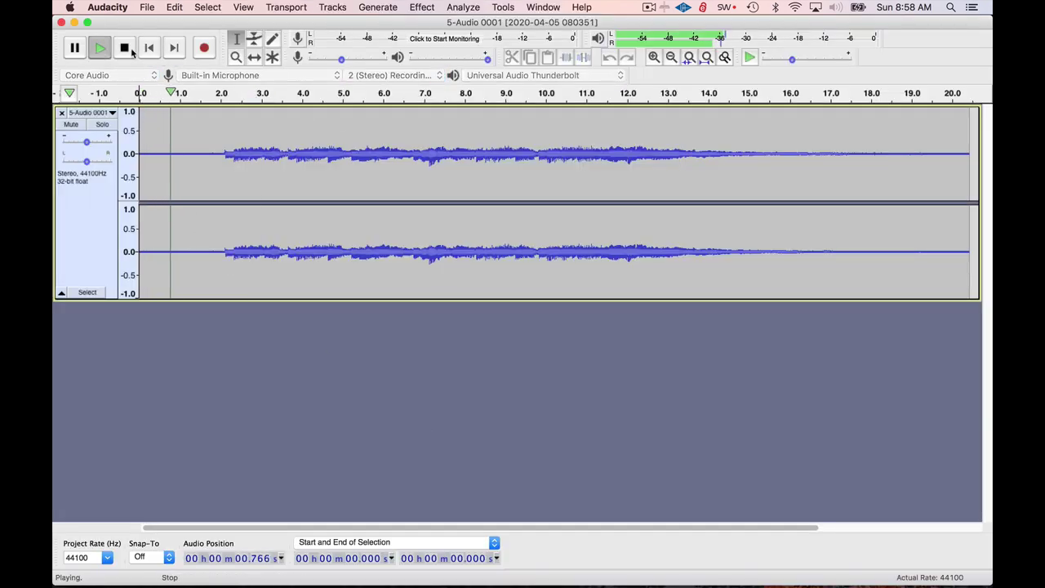
pyautogui.click(125, 49)
pyautogui.click(221, 171)
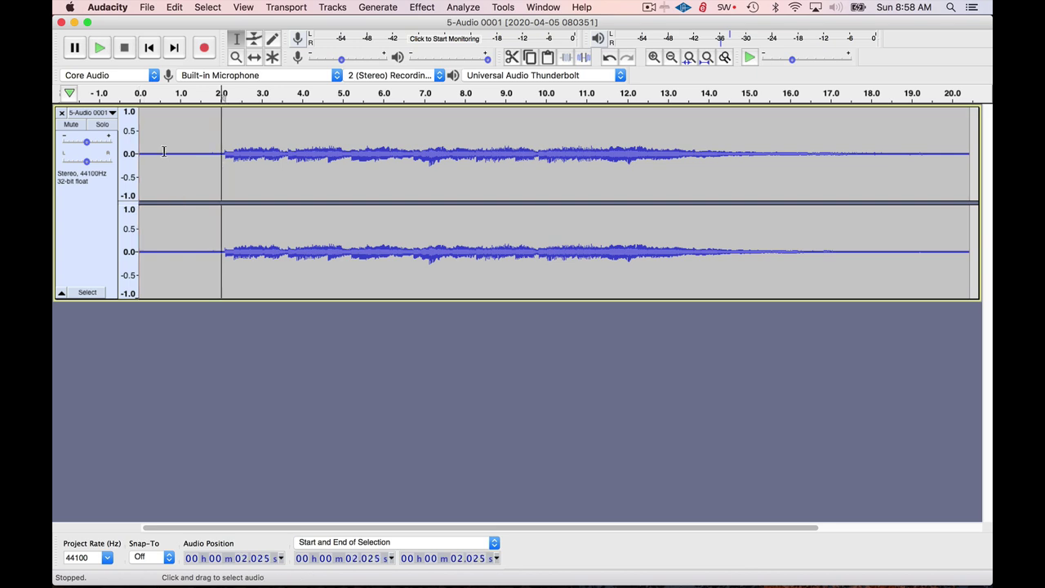
pyautogui.click(99, 48)
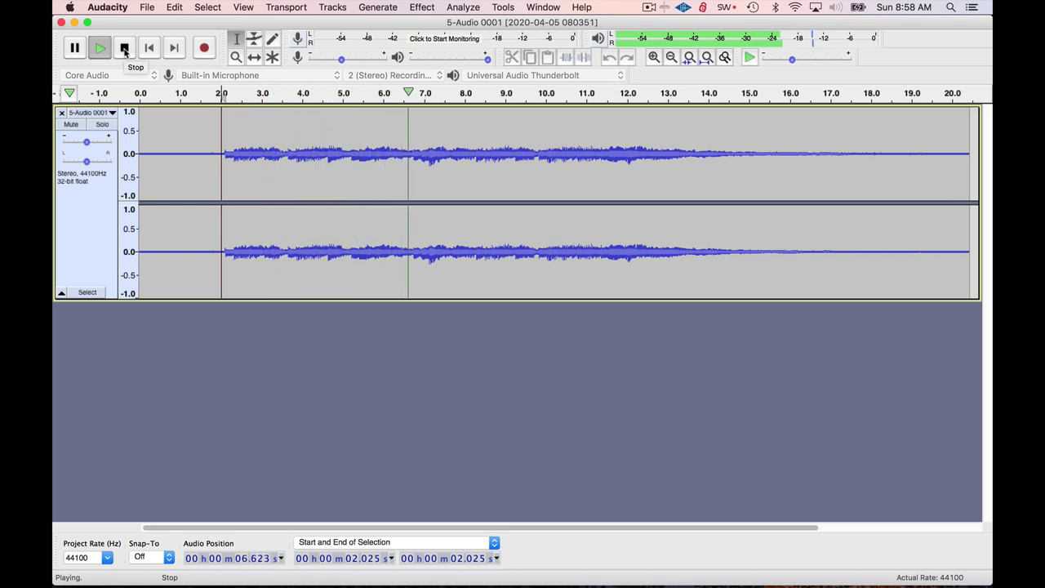
pyautogui.click(124, 49)
pyautogui.click(177, 146)
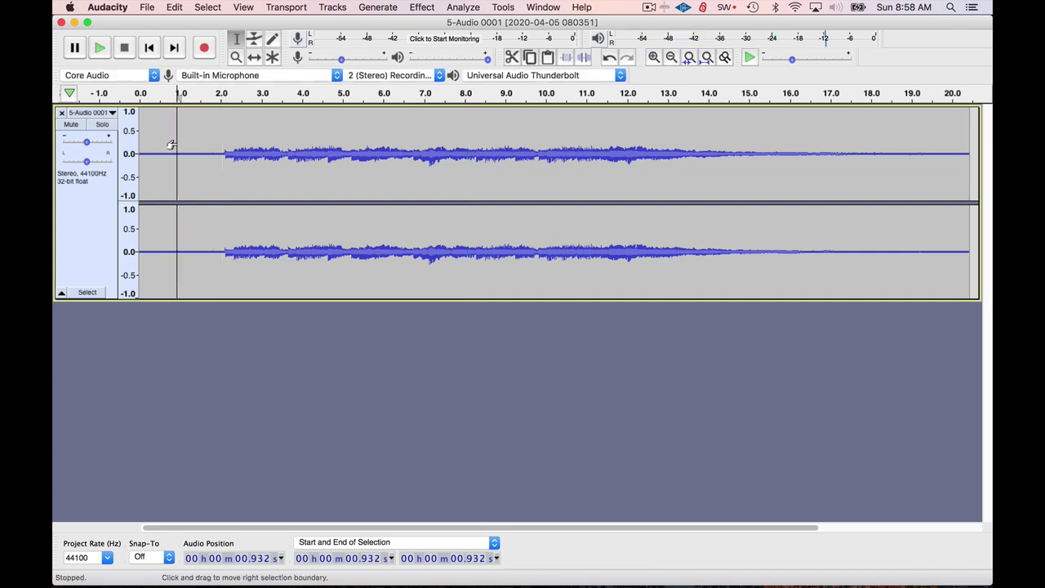
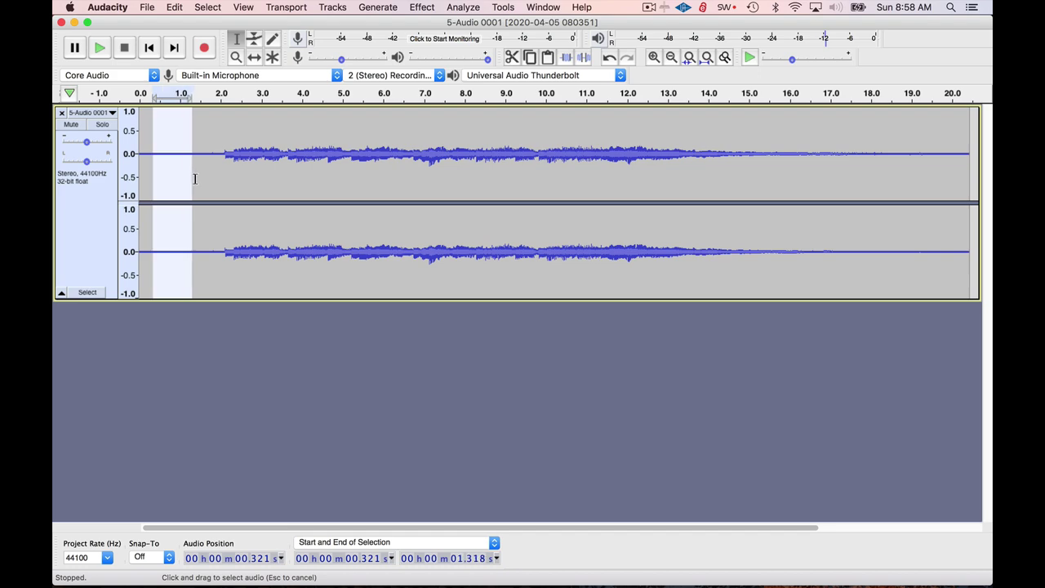
pyautogui.click(424, 8)
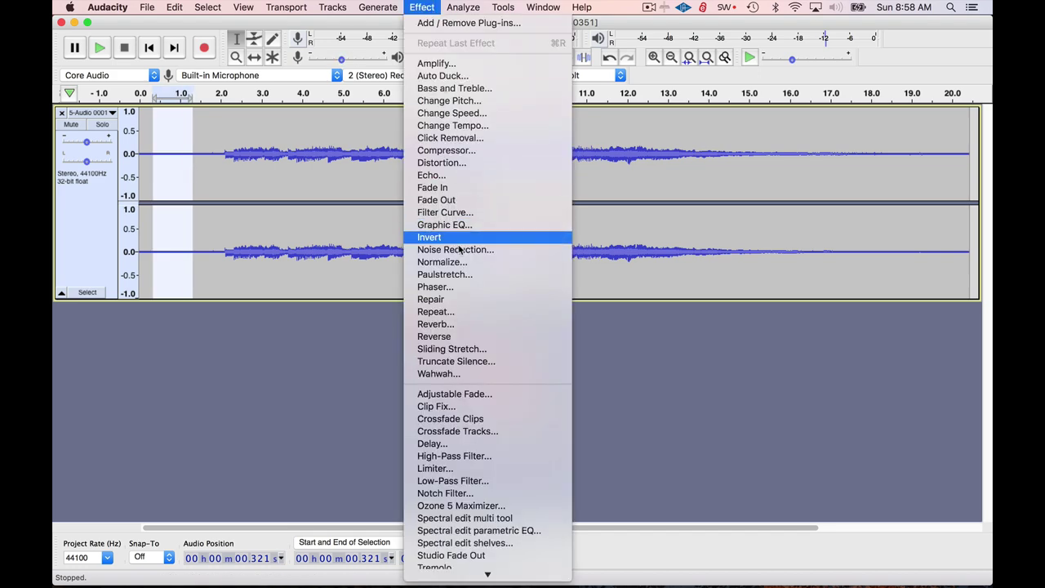
pyautogui.click(506, 250)
pyautogui.click(588, 418)
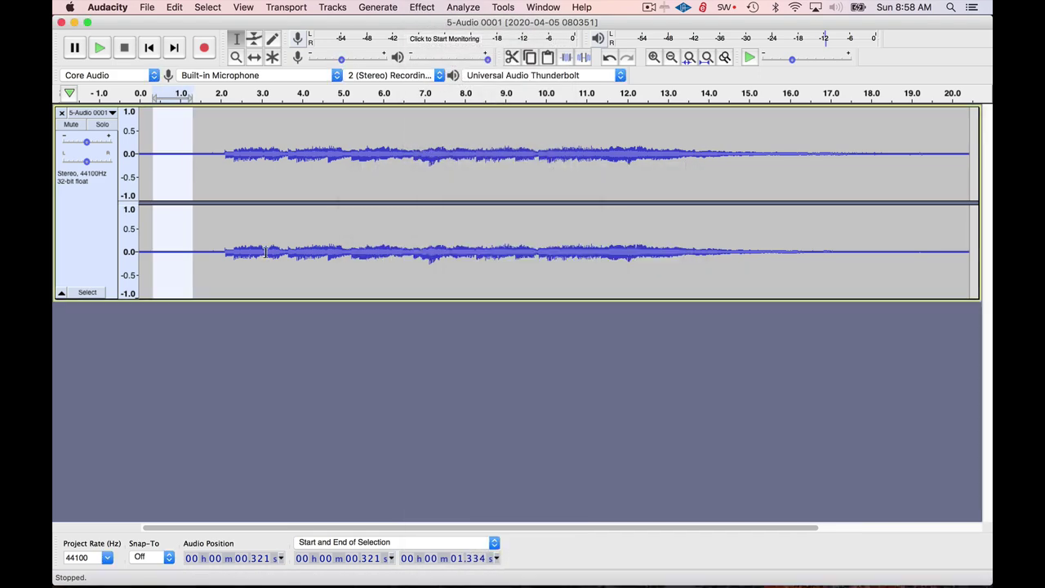
pyautogui.click(104, 50)
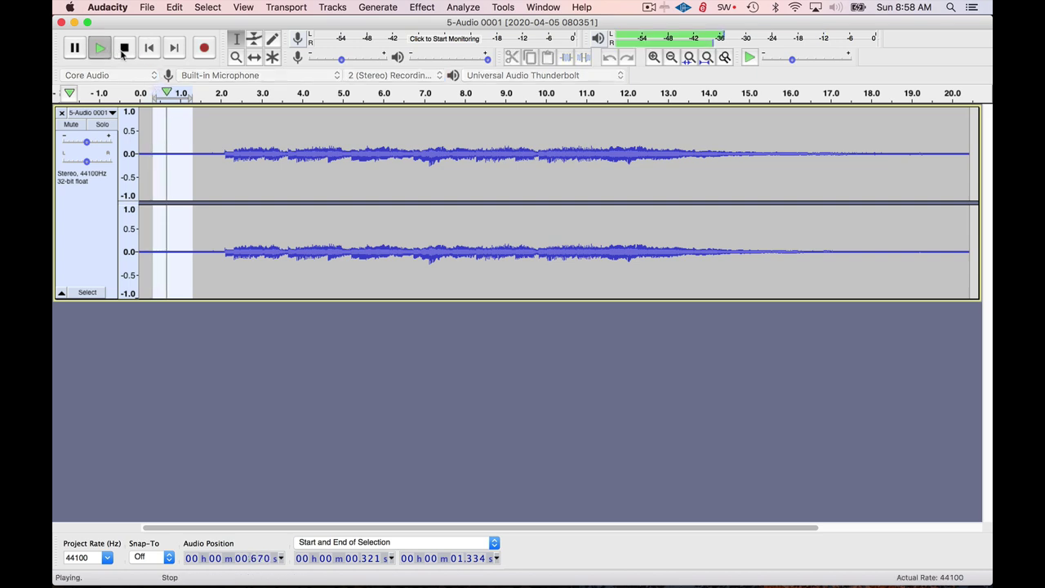
pyautogui.click(124, 47)
# Step: Select the noise-only stretch from about 0.24 to 0.80 s, listen to it, and capture it as the noise profile
pyautogui.moveTo(149, 171); pyautogui.dragTo(173, 172)
pyautogui.click(102, 50)
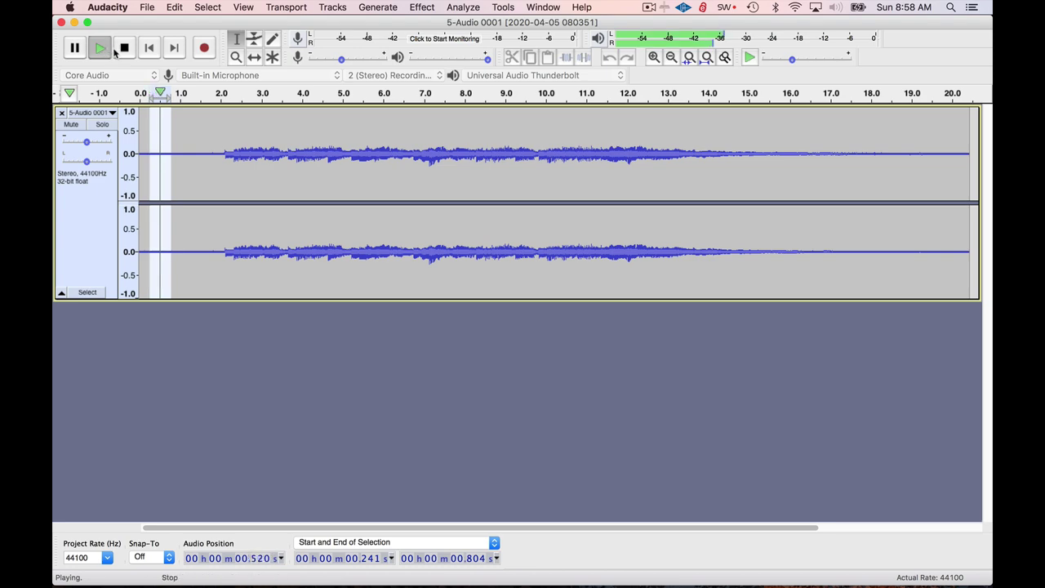
pyautogui.click(421, 7)
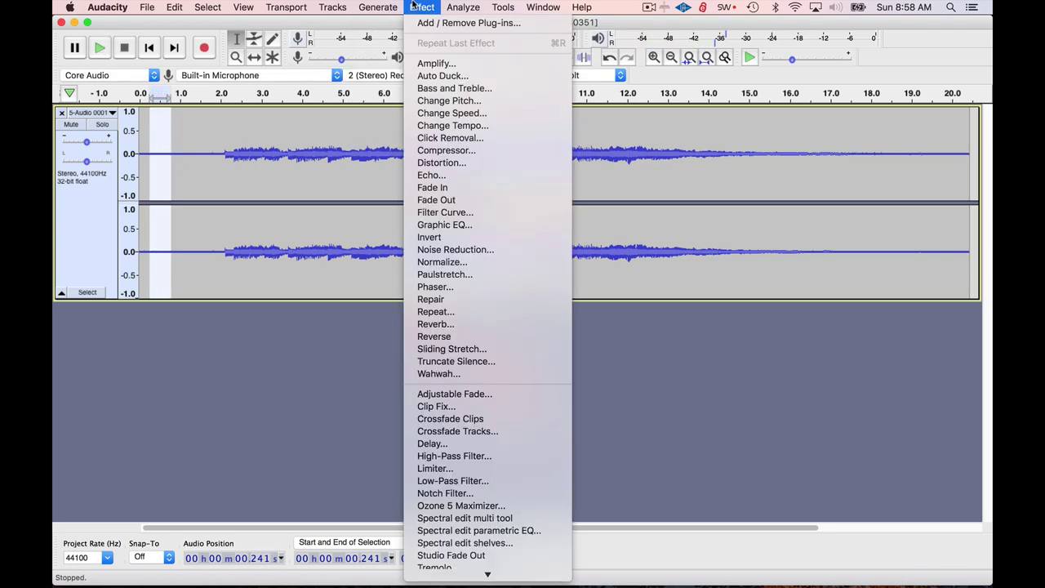
pyautogui.click(490, 247)
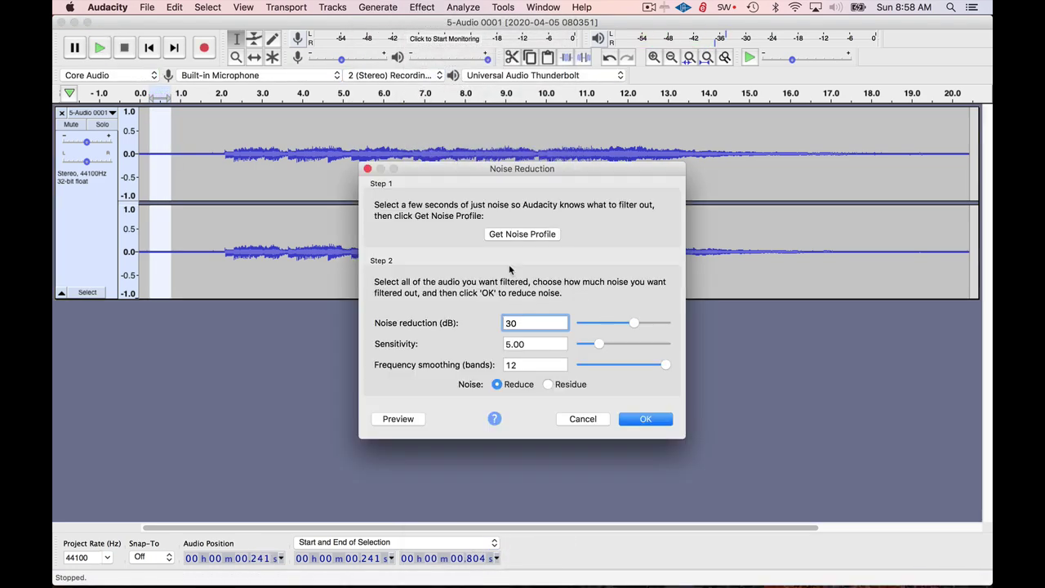
pyautogui.click(504, 236)
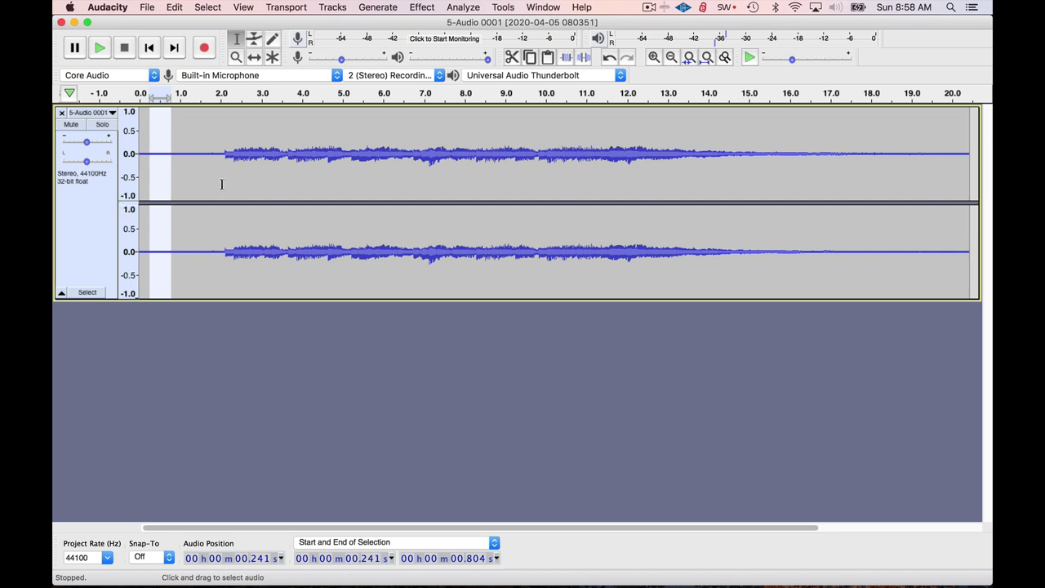
# Step: Select the recording from about 2.0 to 18.8 s and open the Noise Reduction effect for it
pyautogui.click(222, 183)
pyautogui.moveTo(217, 177); pyautogui.dragTo(902, 233)
pyautogui.click(422, 7)
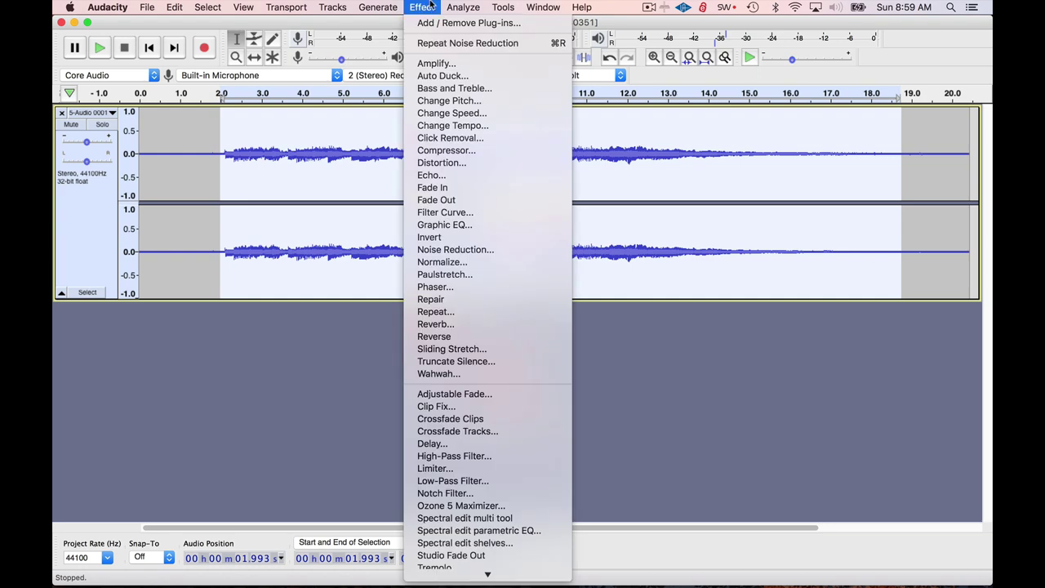
pyautogui.click(471, 249)
# Step: Preview the noise reduction at 9 dB with sensitivity 4.50 and frequency smoothing of 0 bands
pyautogui.moveTo(641, 325); pyautogui.dragTo(598, 345)
pyautogui.moveTo(653, 365); pyautogui.dragTo(580, 367)
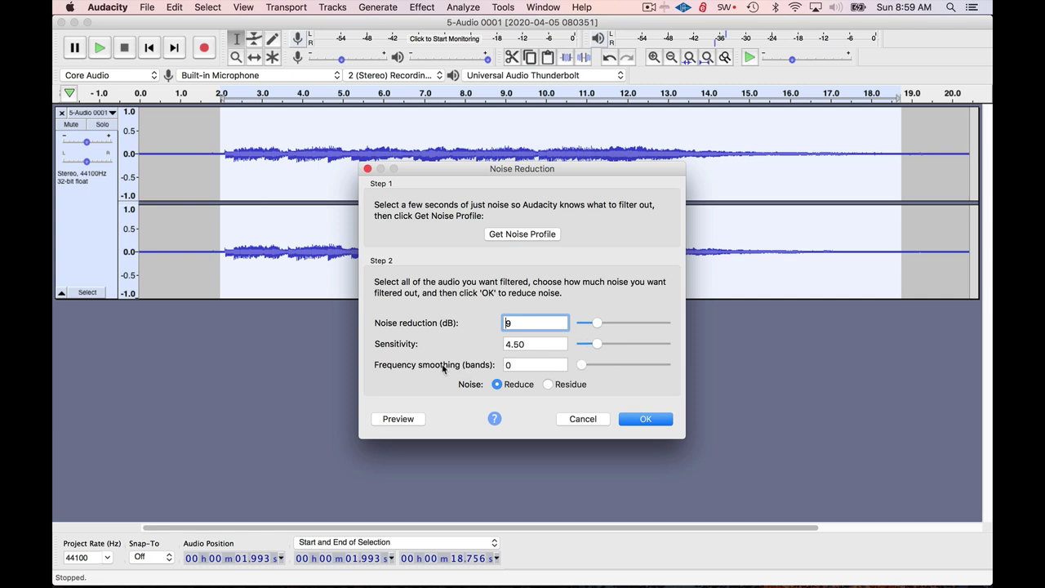
pyautogui.click(398, 419)
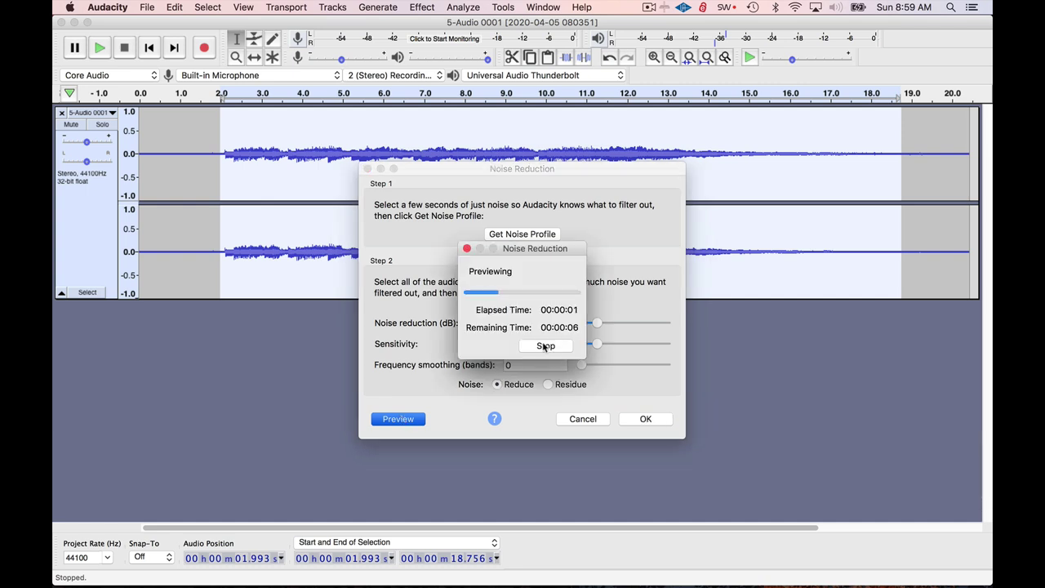
pyautogui.click(544, 346)
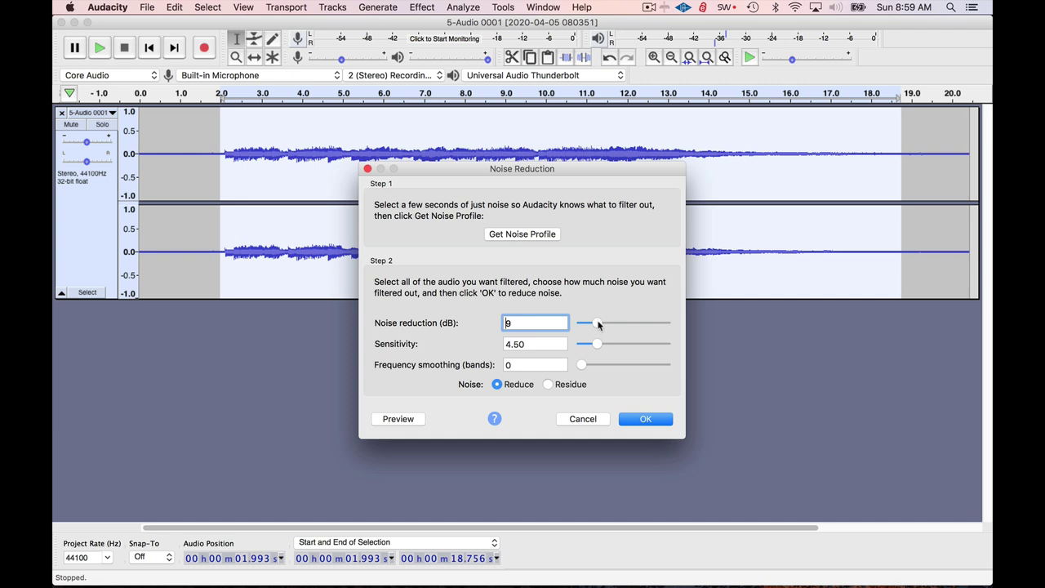
# Step: Preview the noise reduction with sensitivity 1.00, first at 9 dB and again with the reduction raised to 30 dB
pyautogui.moveTo(595, 344); pyautogui.dragTo(588, 345)
pyautogui.click(398, 419)
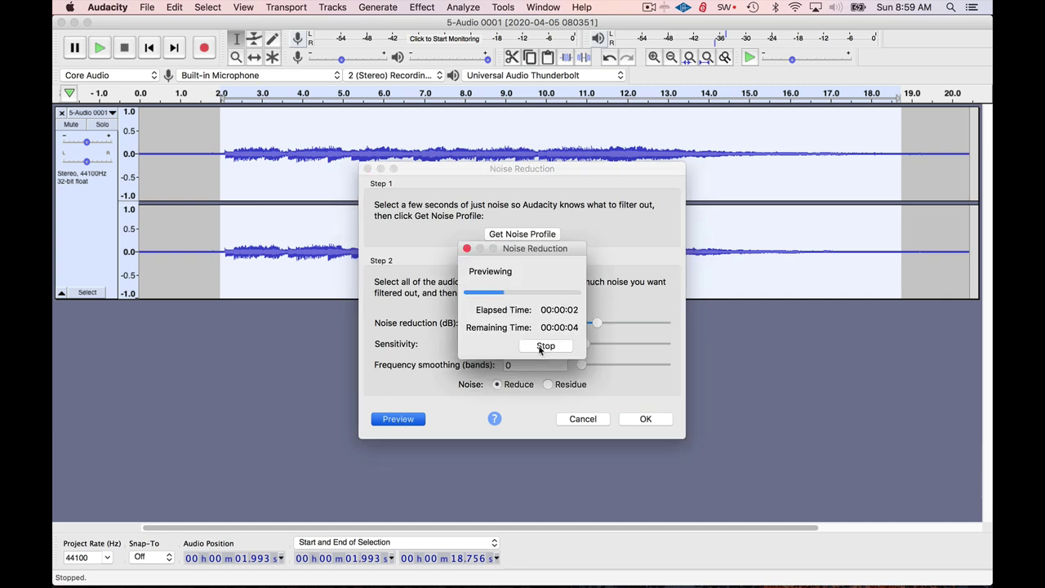
pyautogui.click(545, 346)
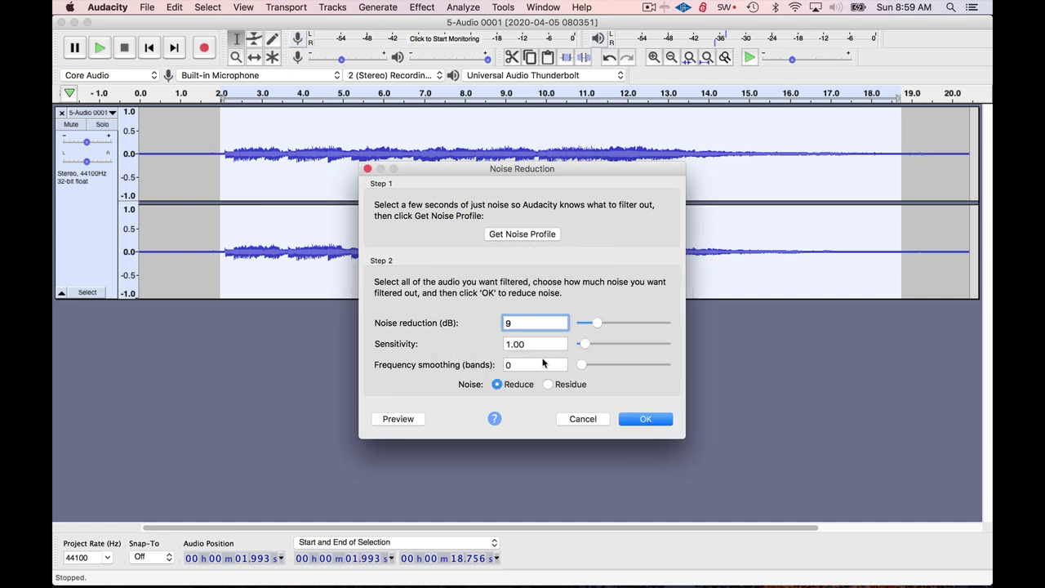
pyautogui.moveTo(599, 325); pyautogui.dragTo(634, 325)
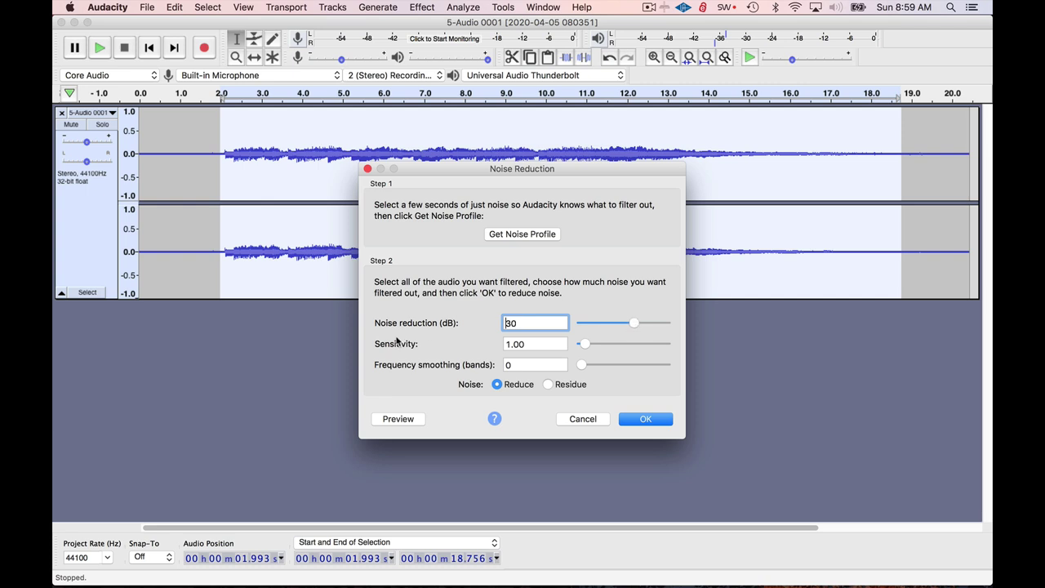
pyautogui.click(398, 420)
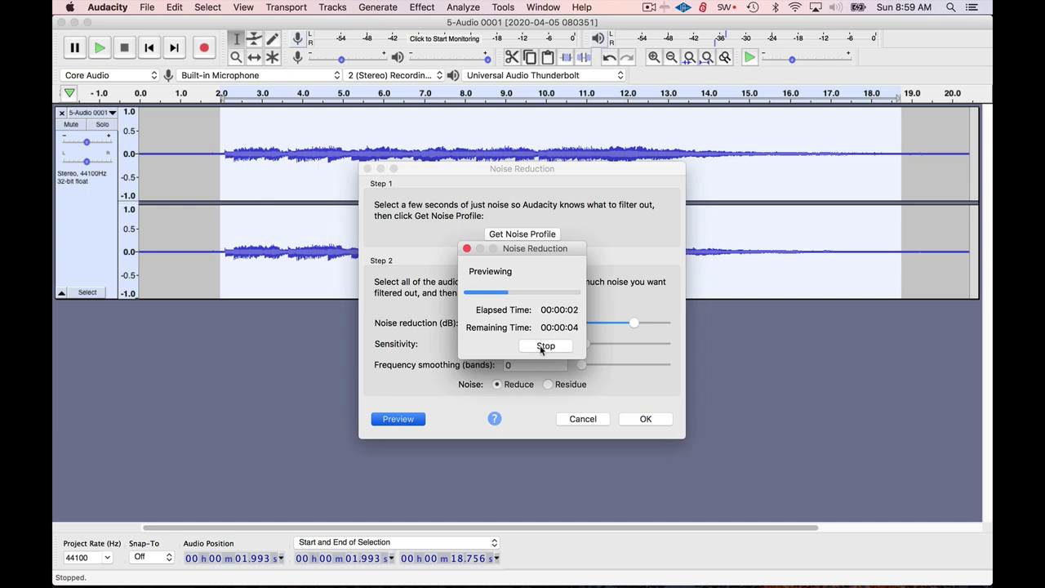
pyautogui.click(543, 346)
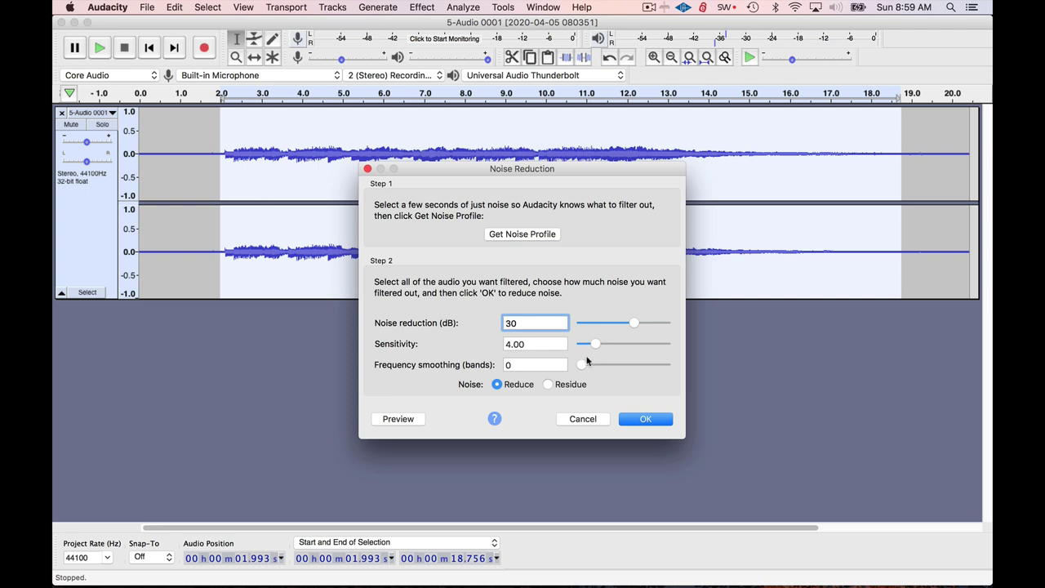
# Step: Set the frequency smoothing to 8 bands and preview the effect with sensitivity 4.00
pyautogui.moveTo(582, 366); pyautogui.dragTo(638, 367)
pyautogui.click(408, 423)
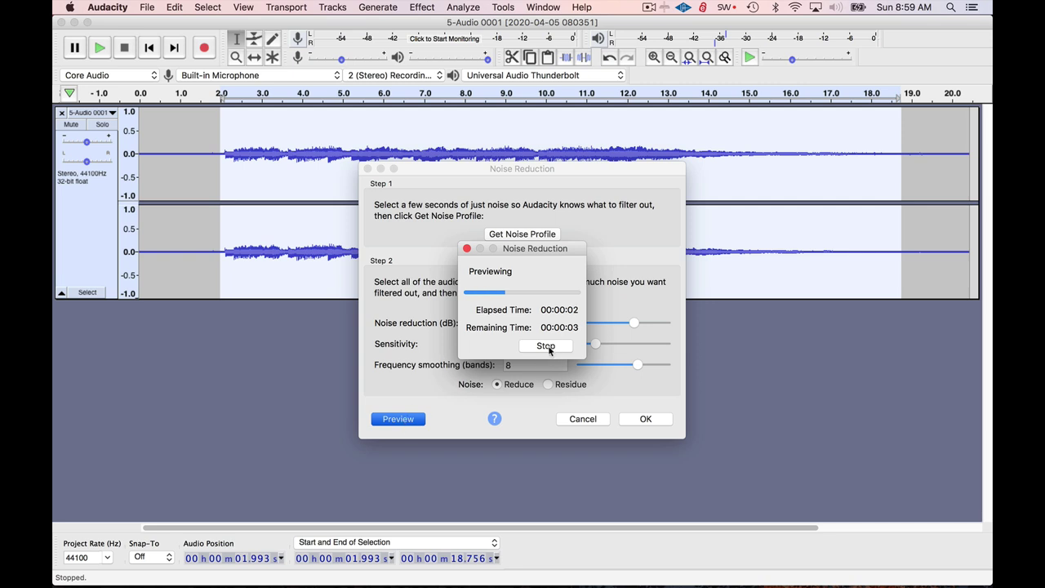
pyautogui.click(547, 346)
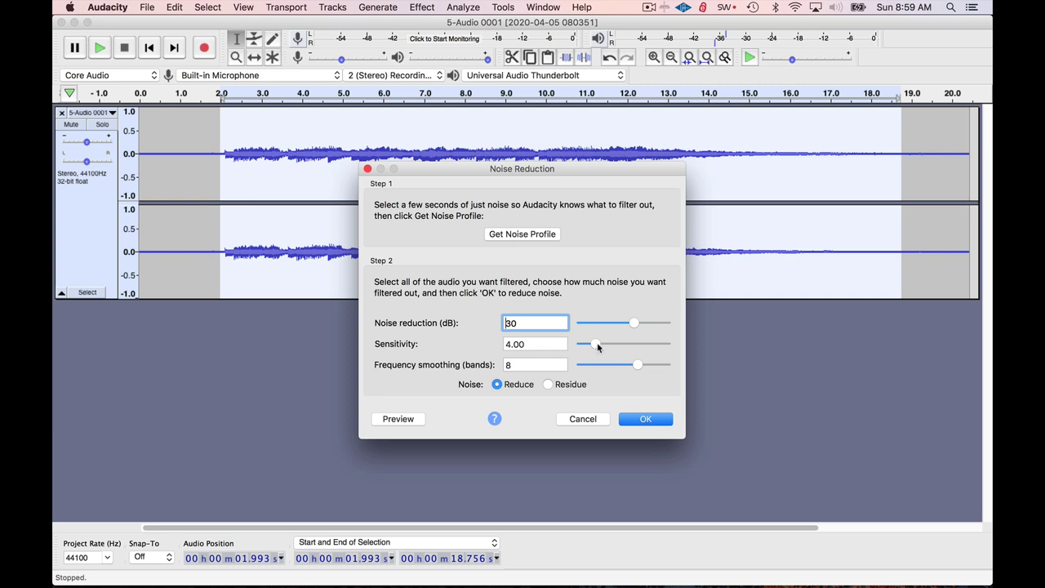
# Step: Set the sensitivity to 1.00 and the frequency smoothing to 12 bands, previewing the audio after each change
pyautogui.moveTo(597, 347); pyautogui.dragTo(585, 343)
pyautogui.click(399, 420)
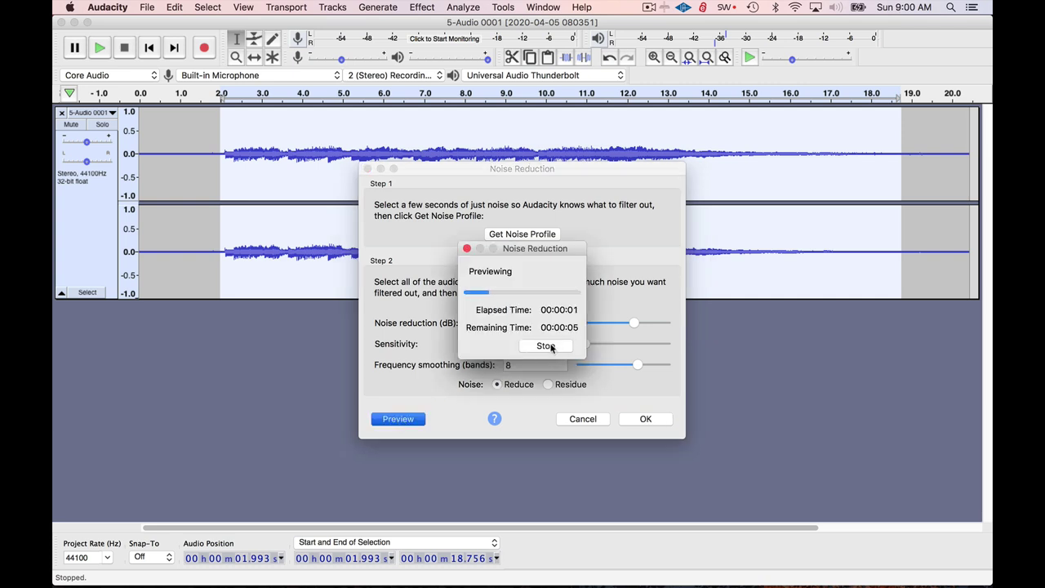
pyautogui.click(551, 346)
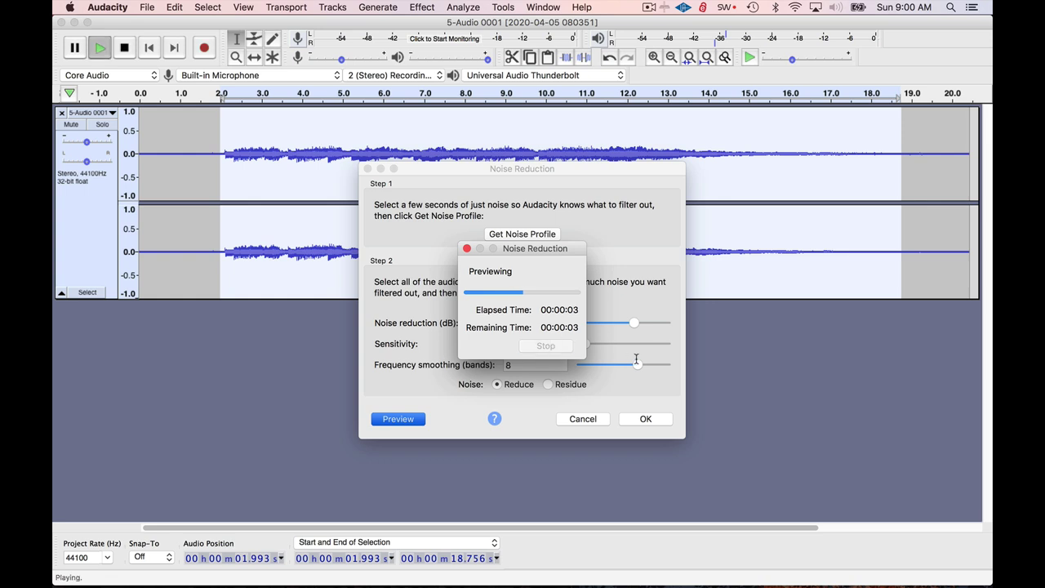
pyautogui.moveTo(637, 365); pyautogui.dragTo(665, 365)
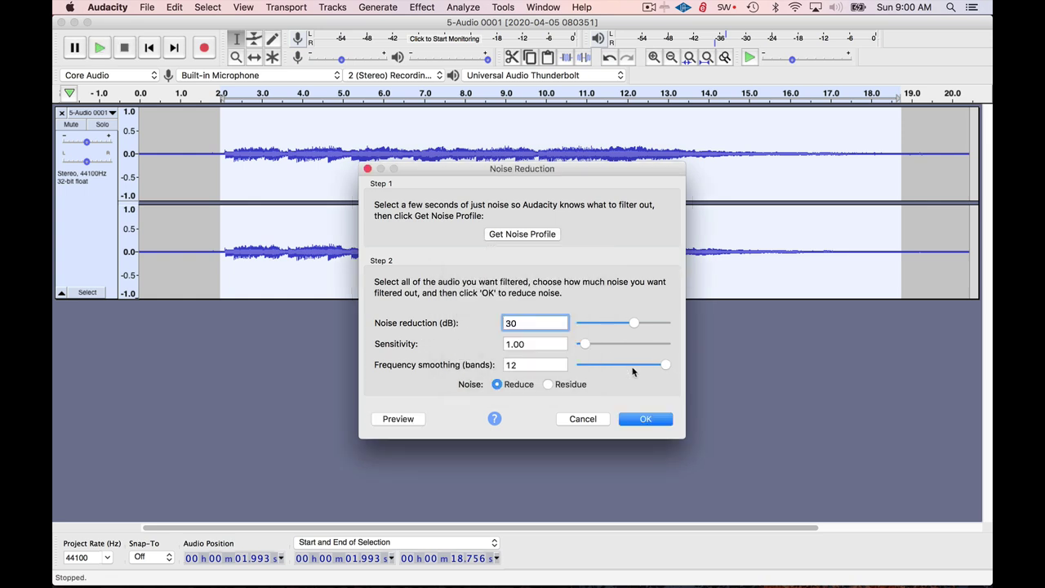
pyautogui.click(397, 419)
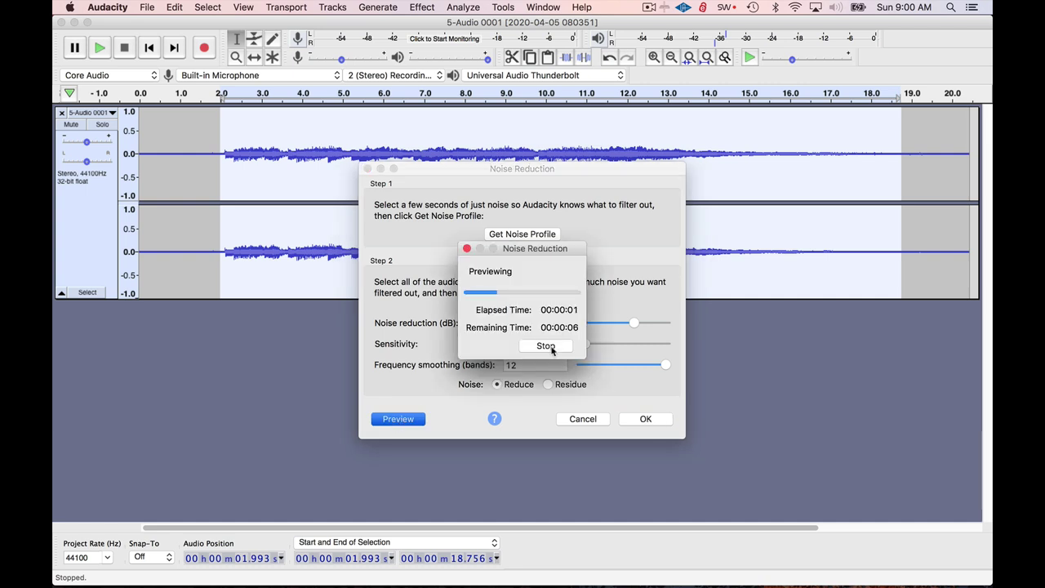
pyautogui.click(547, 346)
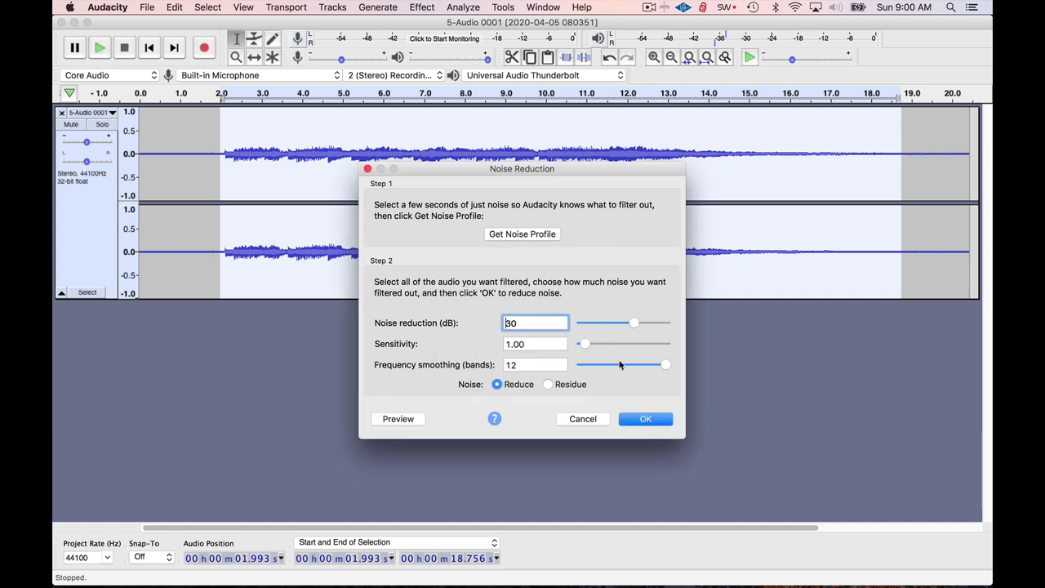
# Step: Set the noise reduction to 20 dB, preview it, and apply the effect to the selected audio
pyautogui.moveTo(631, 324)
pyautogui.mouseDown()
pyautogui.moveTo(604, 325)
pyautogui.moveTo(616, 324)
pyautogui.mouseUp()
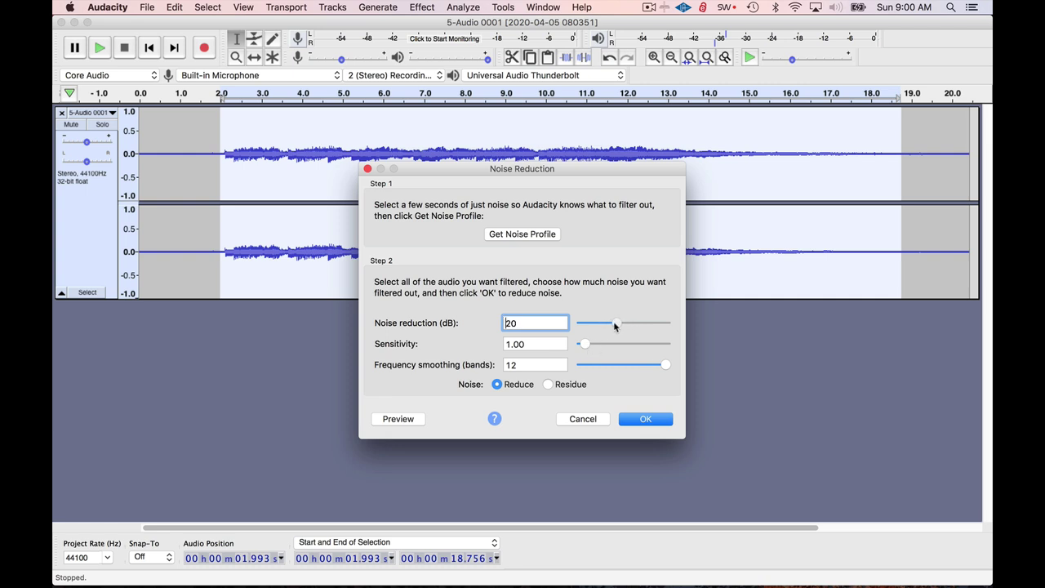
pyautogui.click(399, 421)
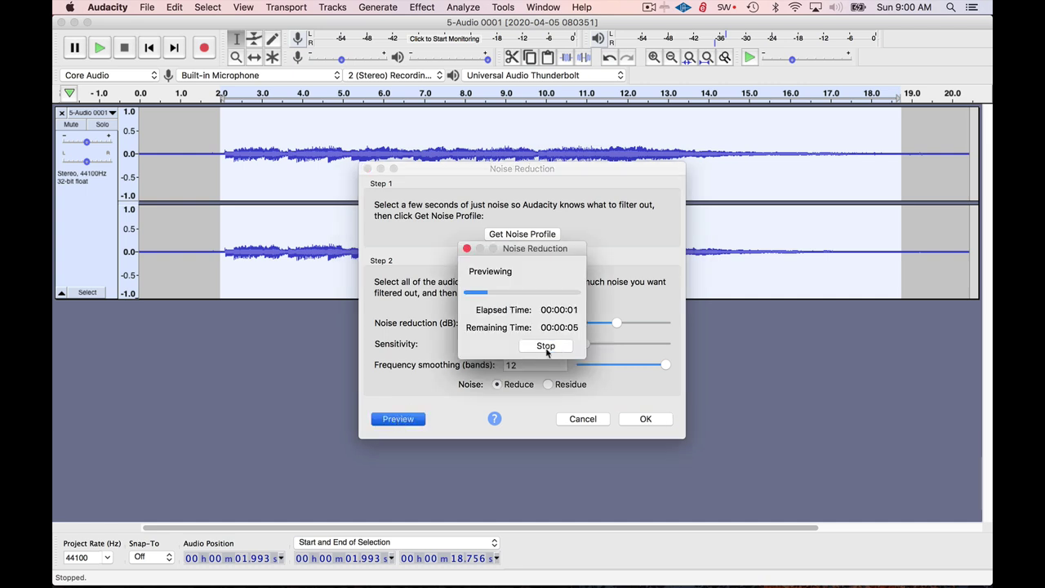
pyautogui.click(545, 346)
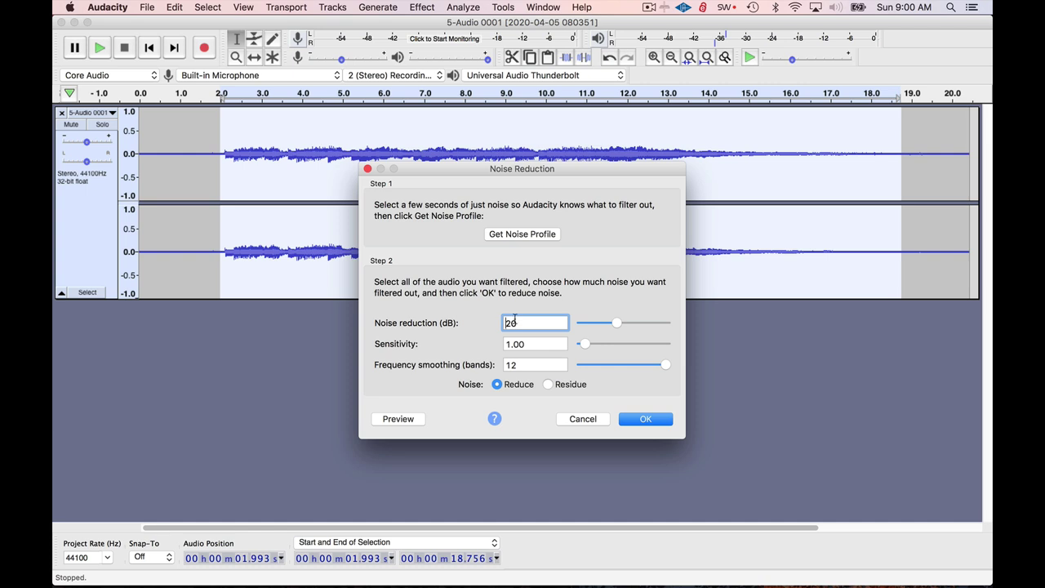
pyautogui.moveTo(523, 168); pyautogui.dragTo(584, 173)
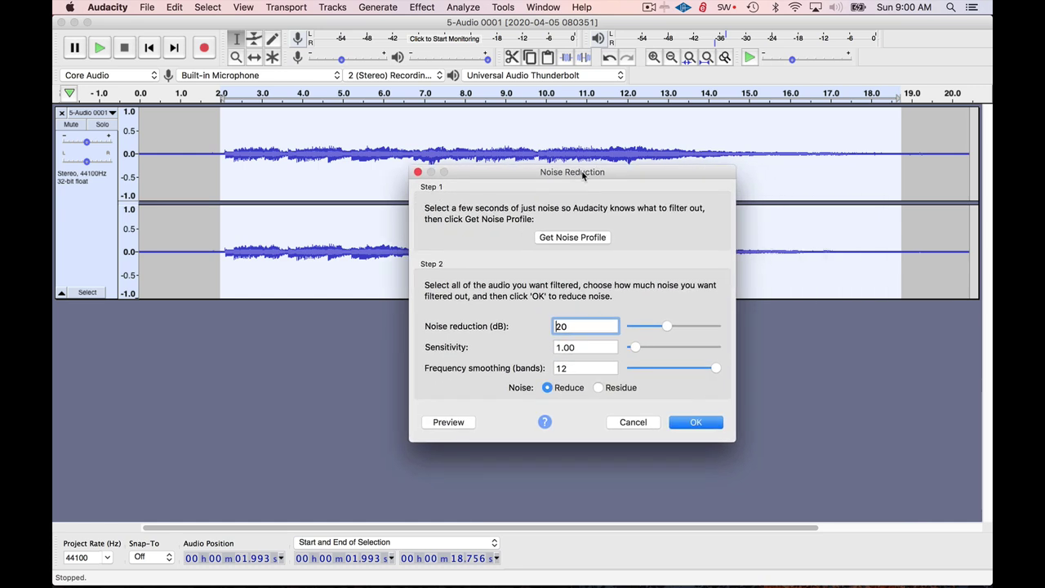
pyautogui.click(690, 426)
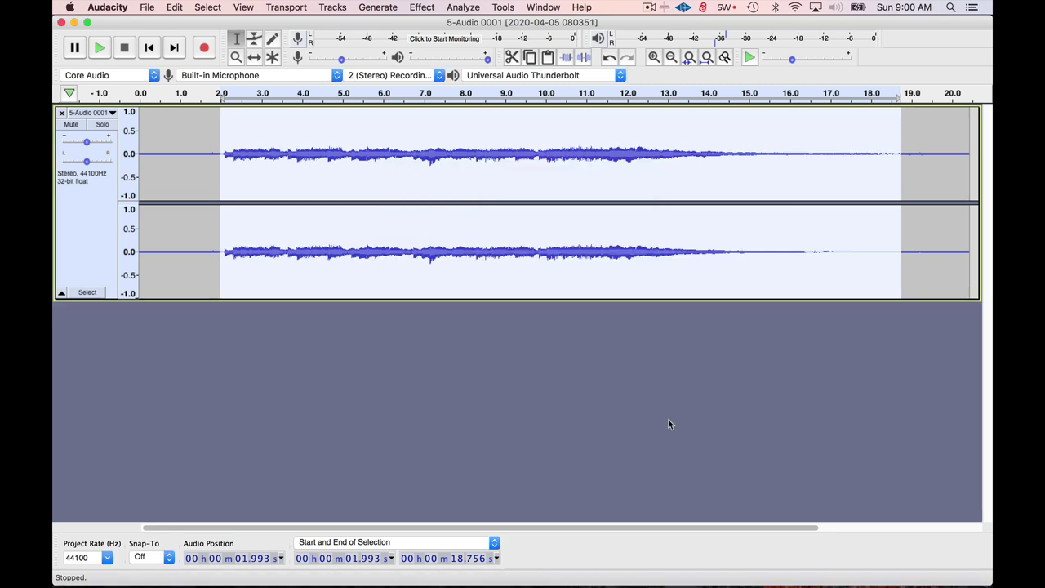
# Step: Export the cleaned audio as a 16-bit WAV over the original 5-Audio 0001 sample with blank metadata, and close the Audacity project
pyautogui.click(334, 238)
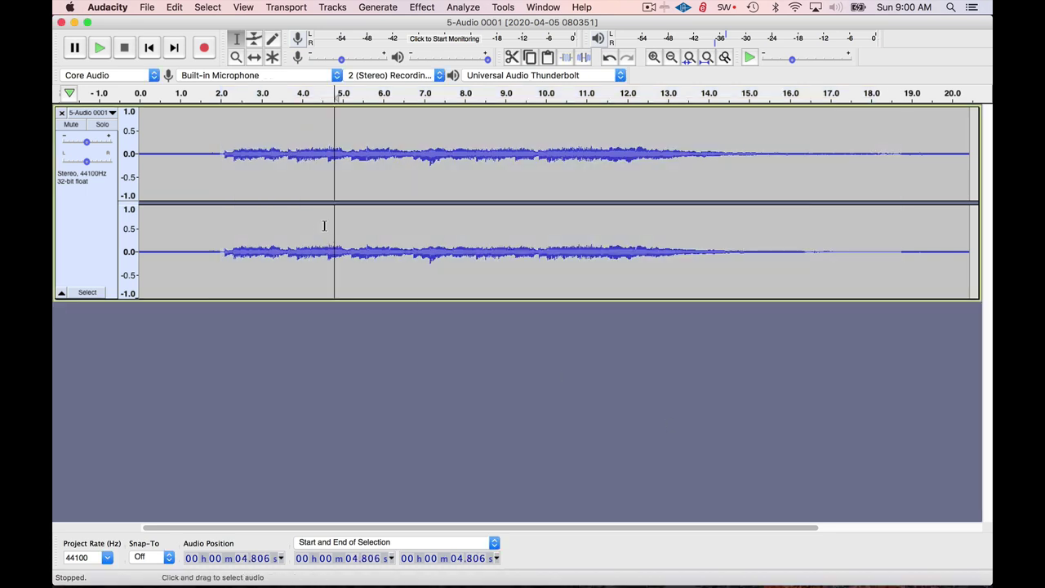
pyautogui.click(147, 8)
pyautogui.moveTo(165, 100)
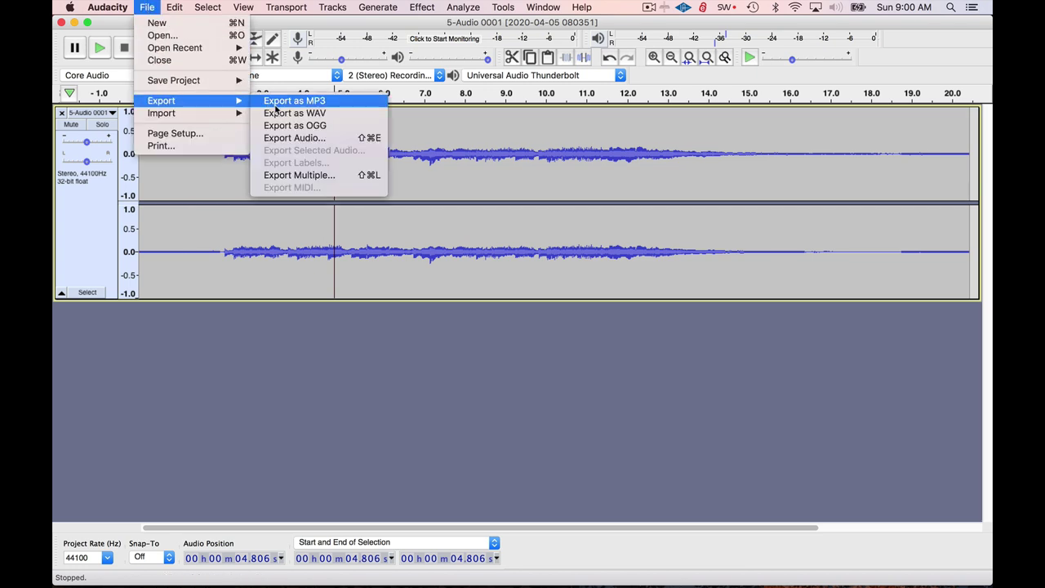
pyautogui.click(277, 112)
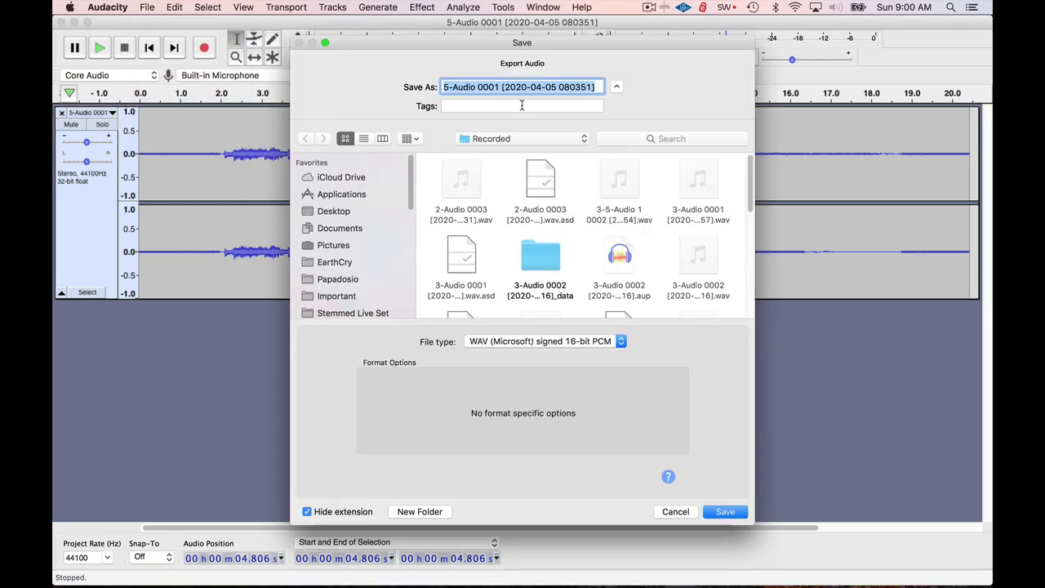
pyautogui.click(723, 513)
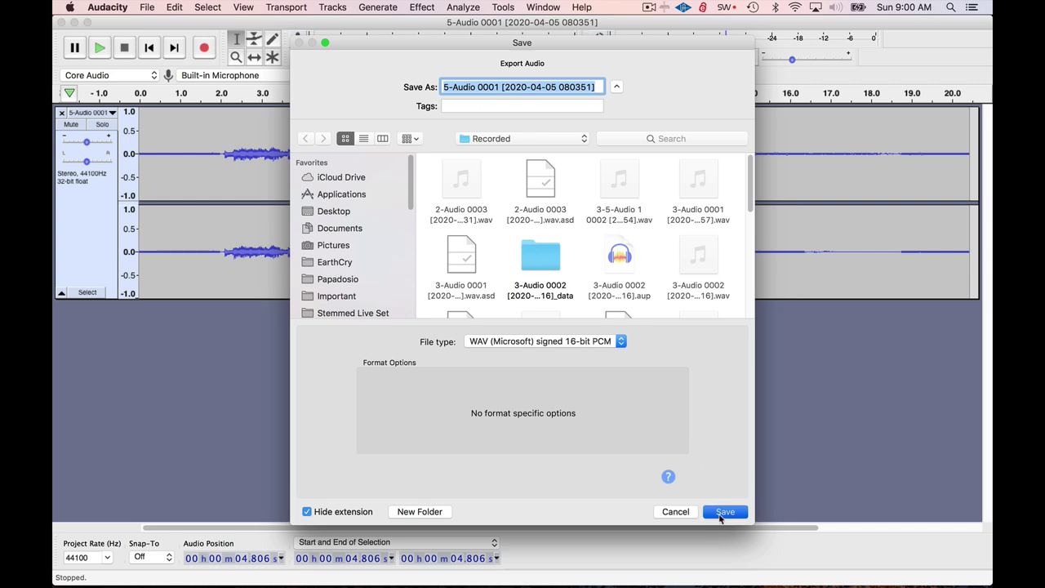
pyautogui.click(620, 216)
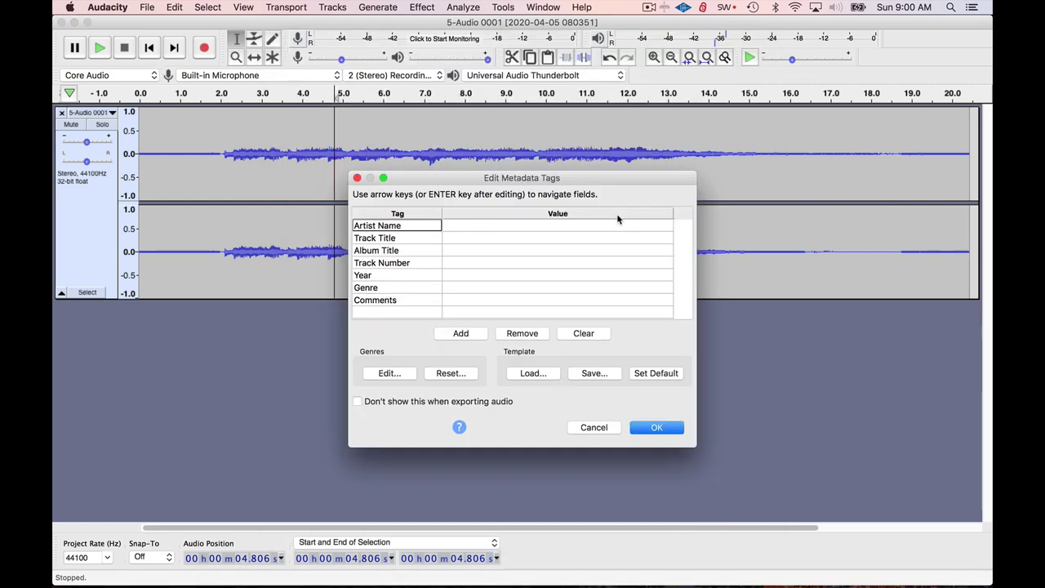
pyautogui.click(658, 428)
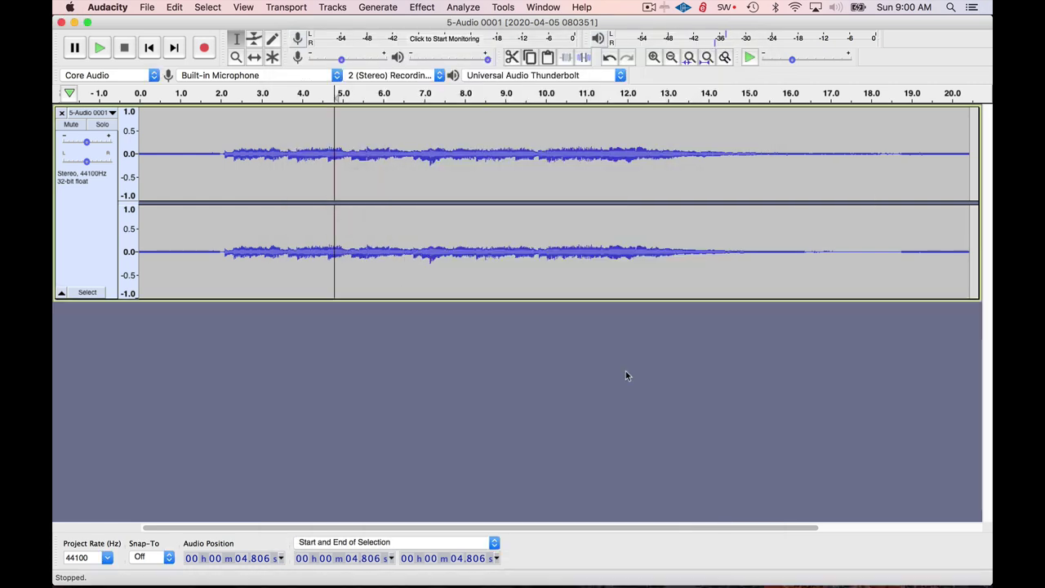
pyautogui.click(61, 22)
pyautogui.click(559, 213)
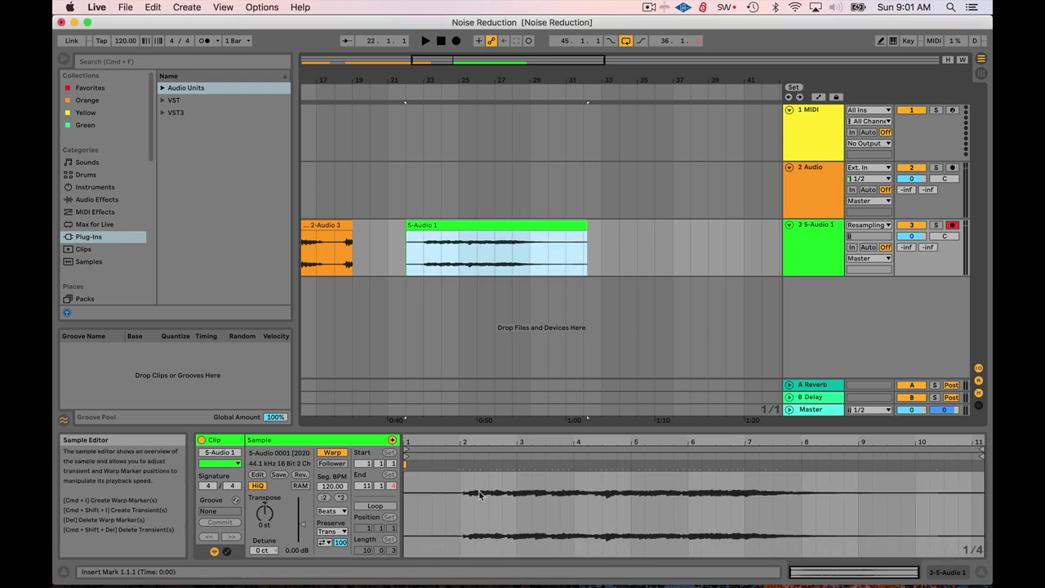
# Step: In Ableton Live, play back the cleaned 5-Audio 1 clip from bar 23
pyautogui.click(424, 249)
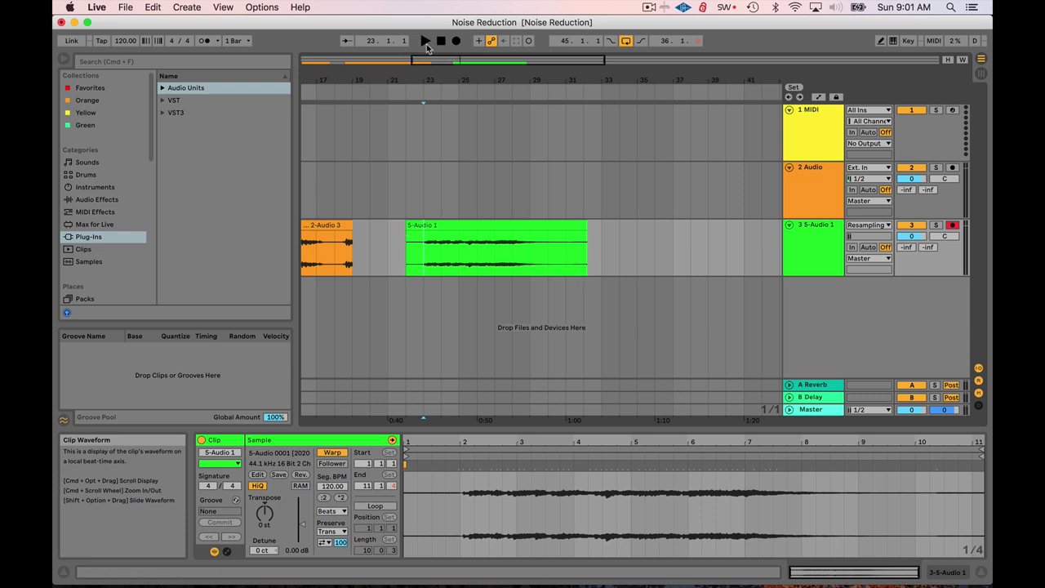
pyautogui.click(425, 41)
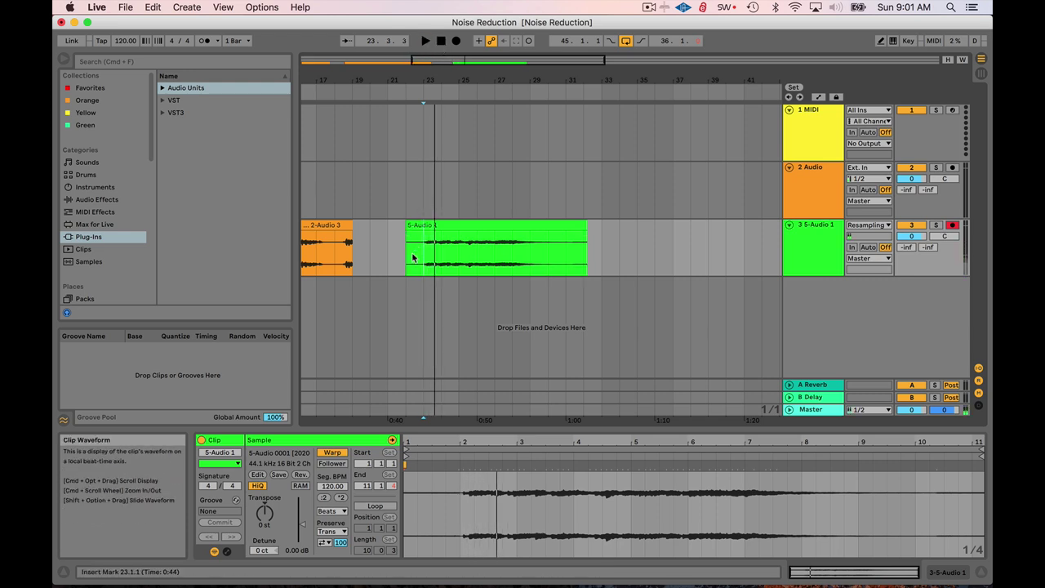
pyautogui.press('space')
pyautogui.moveTo(475, 82)
pyautogui.mouseDown()
pyautogui.moveTo(475, 70)
pyautogui.moveTo(475, 106)
pyautogui.moveTo(477, 63)
pyautogui.mouseUp()
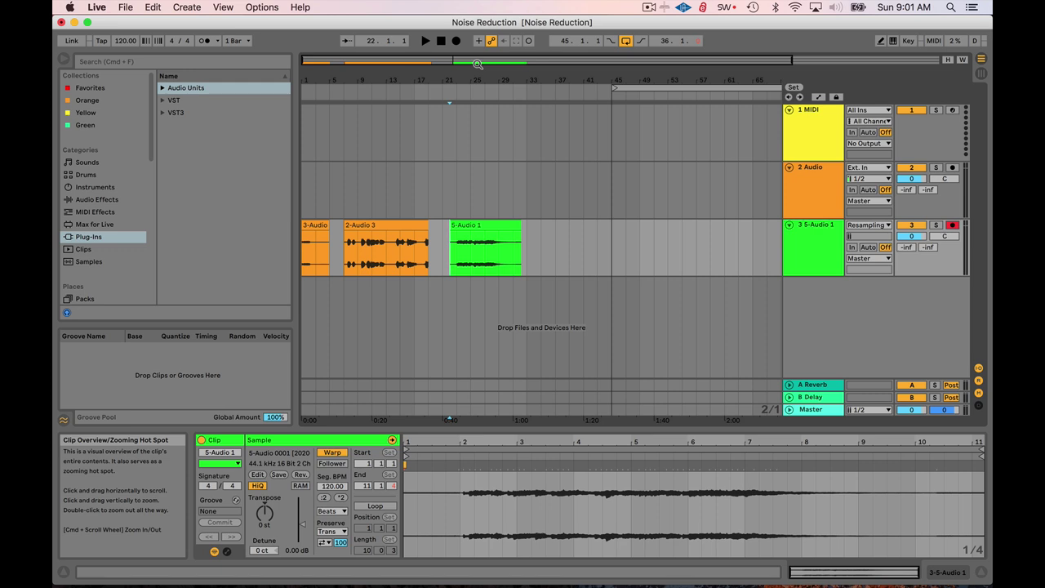
pyautogui.moveTo(478, 64); pyautogui.dragTo(402, 63)
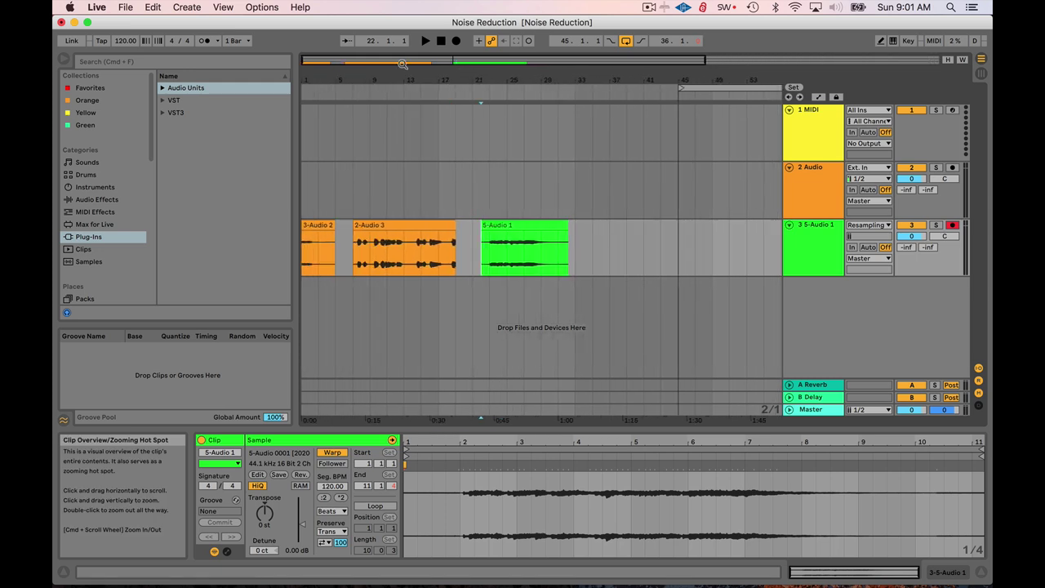